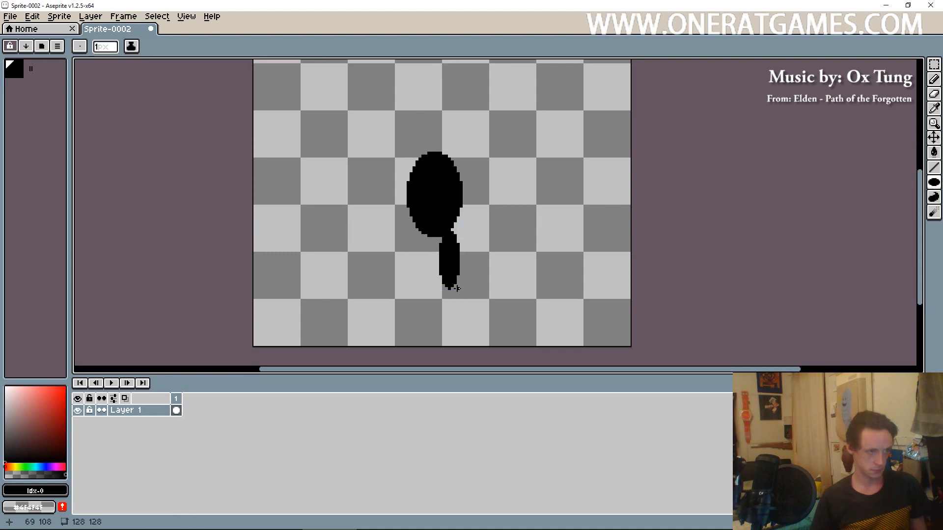
Step: Undo the ellipse below the body and draw the leg as upper and lower filled ellipses, each on its own new layer
key(ctrl+z)
key(shift+n)
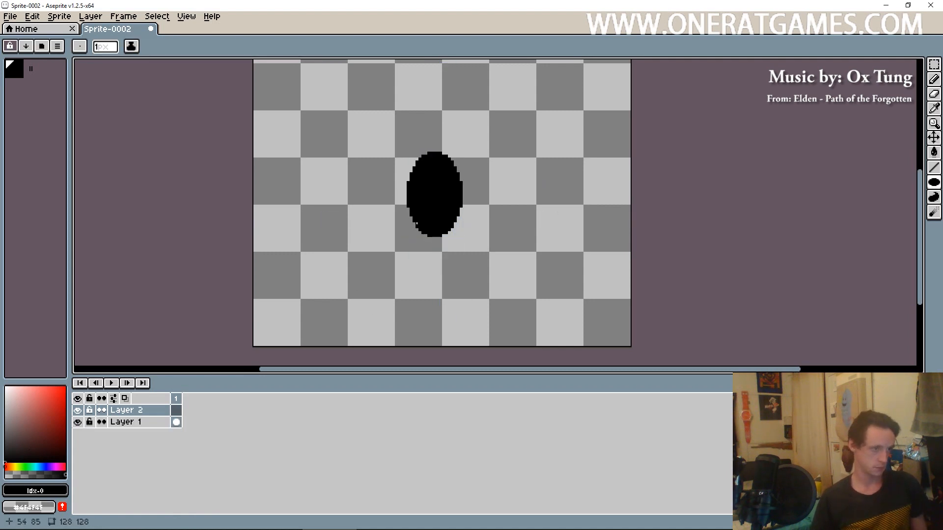
drag(436, 231, 449, 318)
key(shift+n)
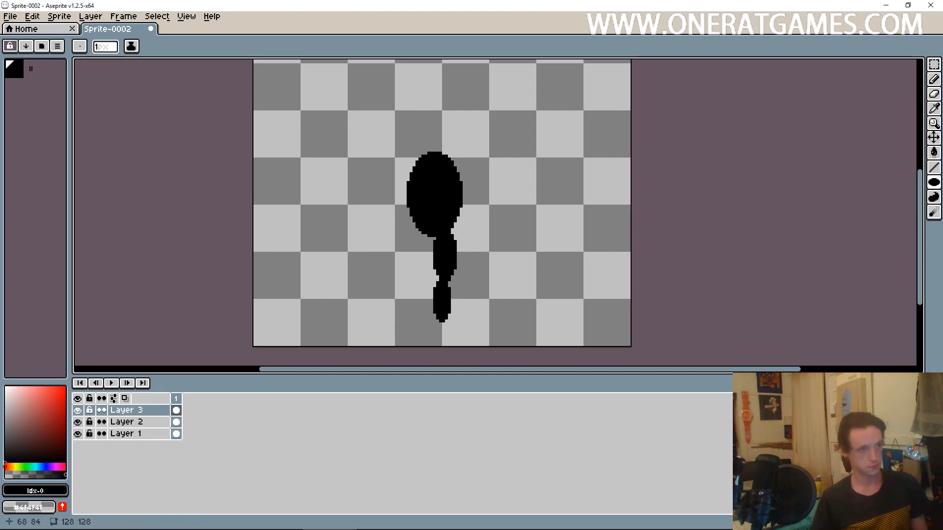
Step: Draw the arm along the body's left side as upper and lower filled ellipses, each on its own new layer
drag(407, 163, 412, 176)
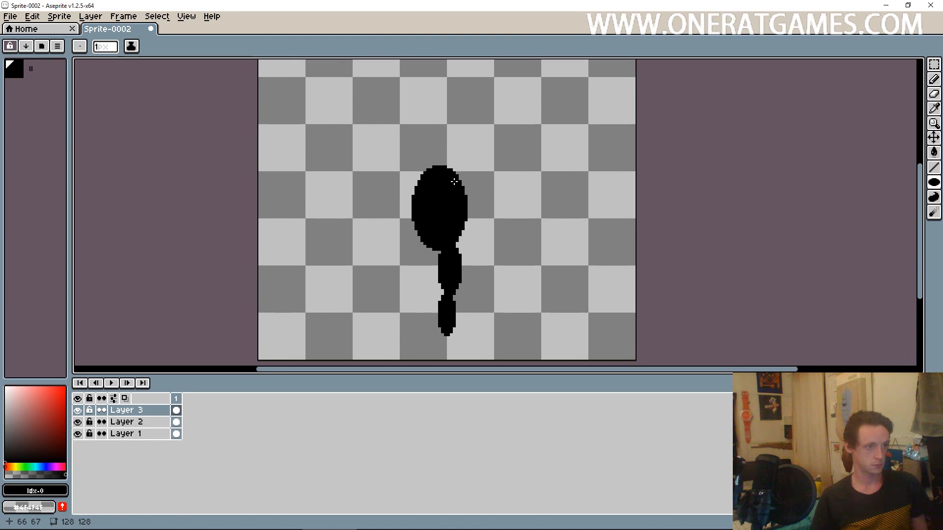
key(shift+n)
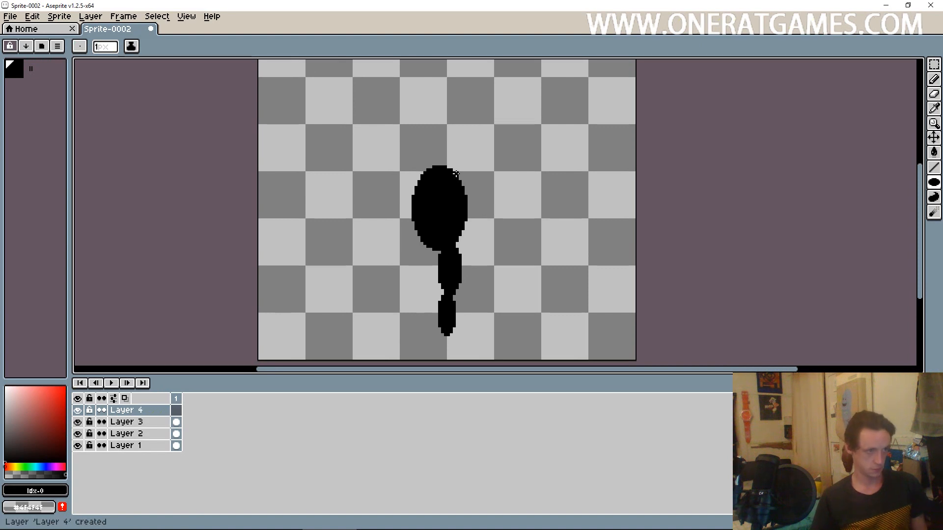
mouse_move(402, 174)
mouse_down()
mouse_move(424, 229)
mouse_move(422, 221)
mouse_up()
key(ctrl+z)
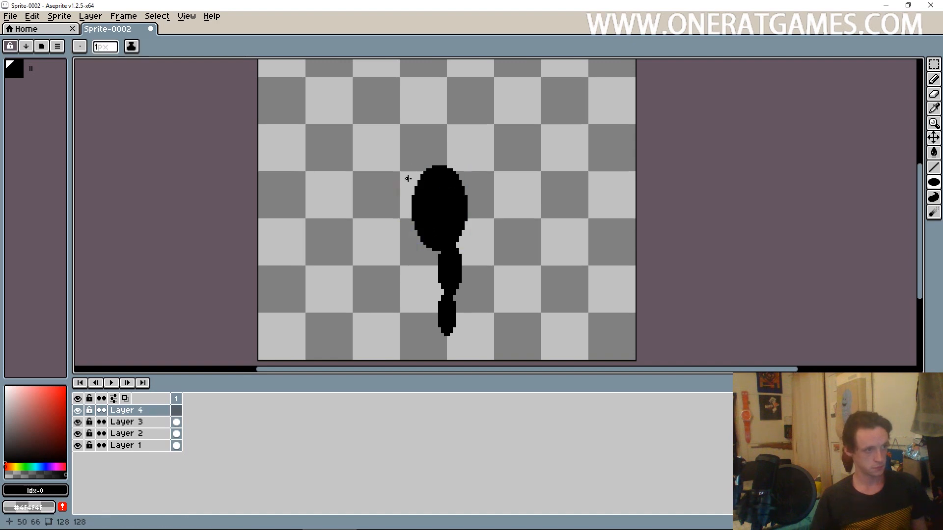
mouse_move(405, 178)
mouse_down()
mouse_move(425, 227)
mouse_move(418, 269)
mouse_up()
key(shift+n)
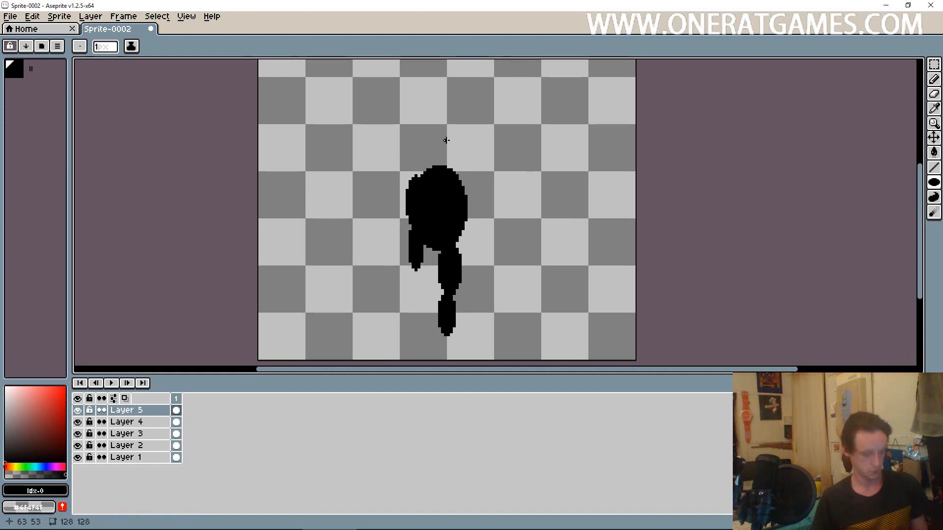
Step: Draw a round filled head above the body's upper right on a new layer and rename that layer Head
key(shift+n)
mouse_move(445, 139)
mouse_down()
mouse_move(457, 169)
mouse_move(444, 142)
mouse_up()
double_click(142, 413)
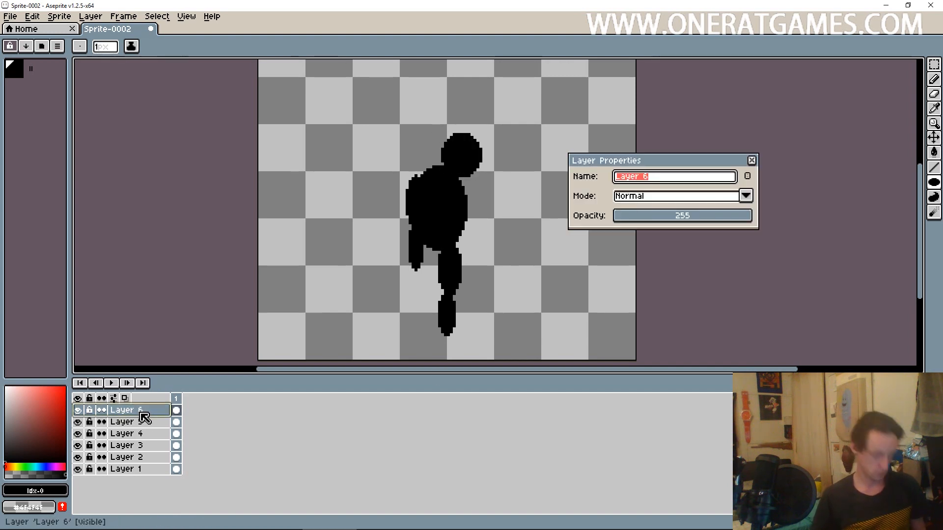
text(Head)
key(Return)
Step: Rename Layer 5, which holds the lower arm, as F L Arm
double_click(126, 421)
text(F)
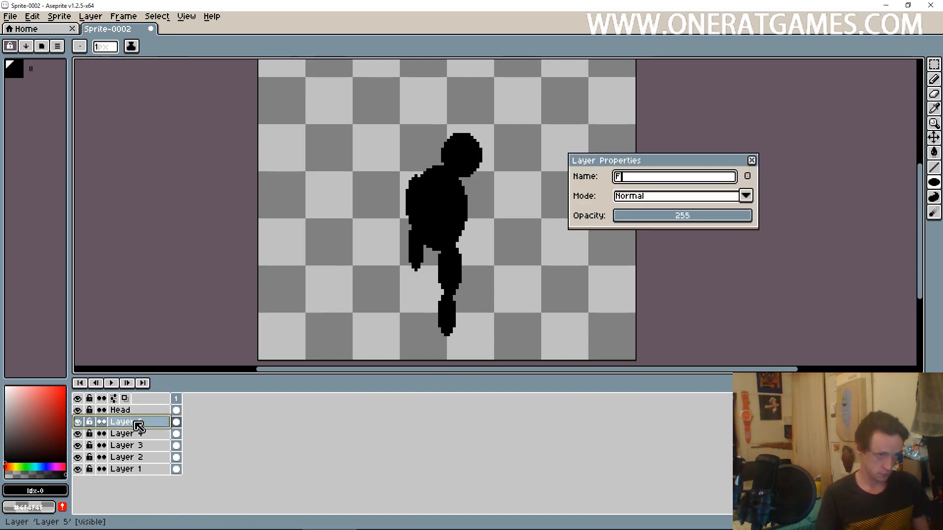
text( Arm)
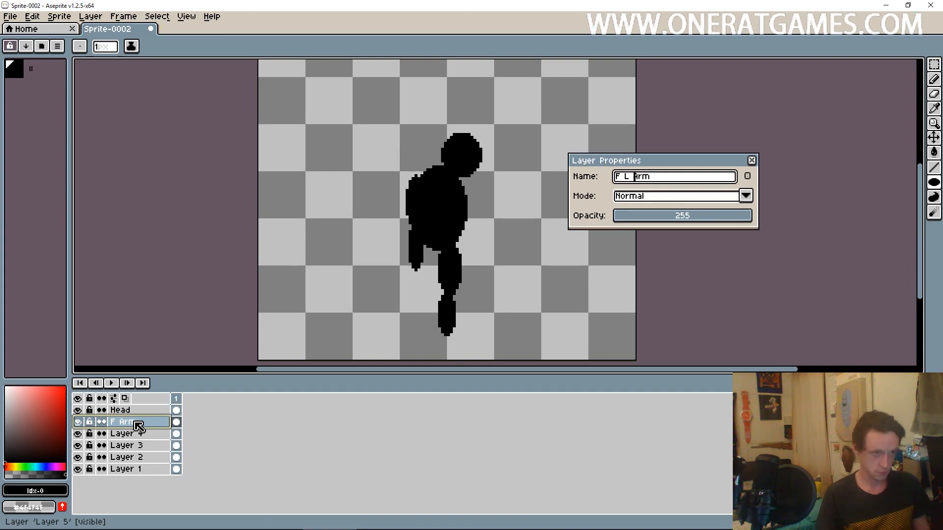
key(Return)
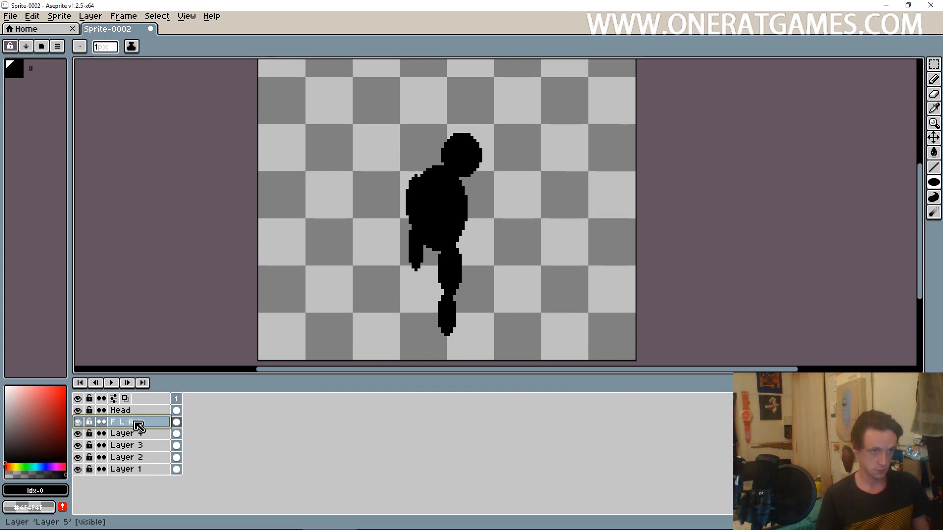
Step: Toggle Layer 4's visibility to check its content and rename the layer F U Arm
click(78, 434)
click(80, 434)
double_click(141, 436)
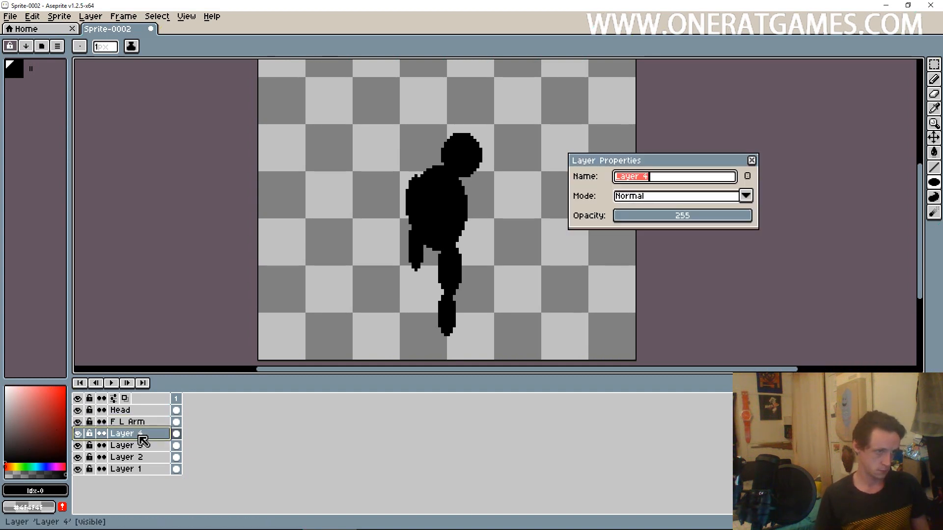
text(F U Arm)
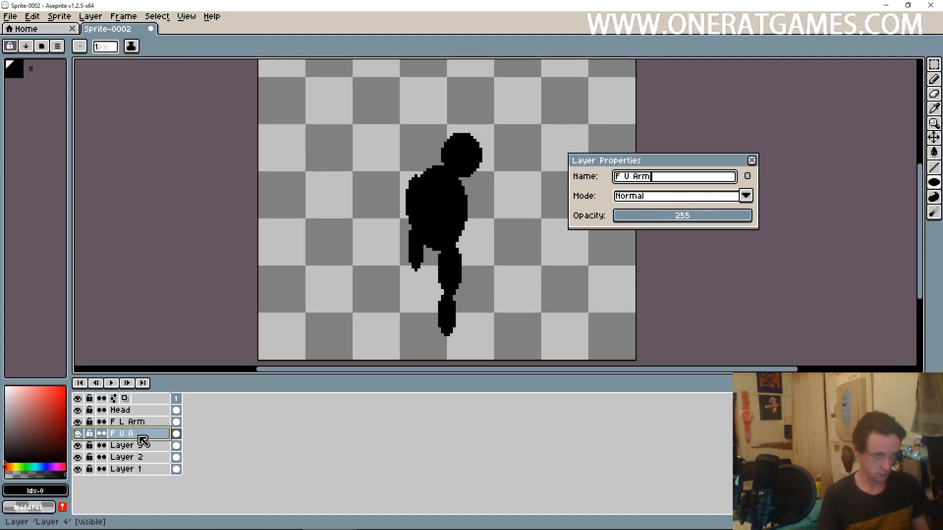
key(Return)
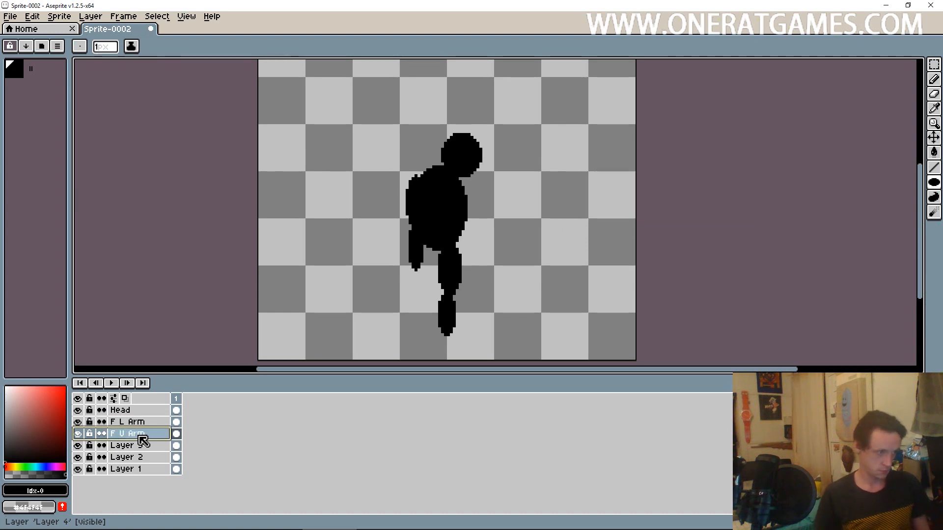
Step: Toggle Layer 3's visibility to check its content and rename the layer B L Leg
click(80, 446)
click(80, 446)
double_click(127, 447)
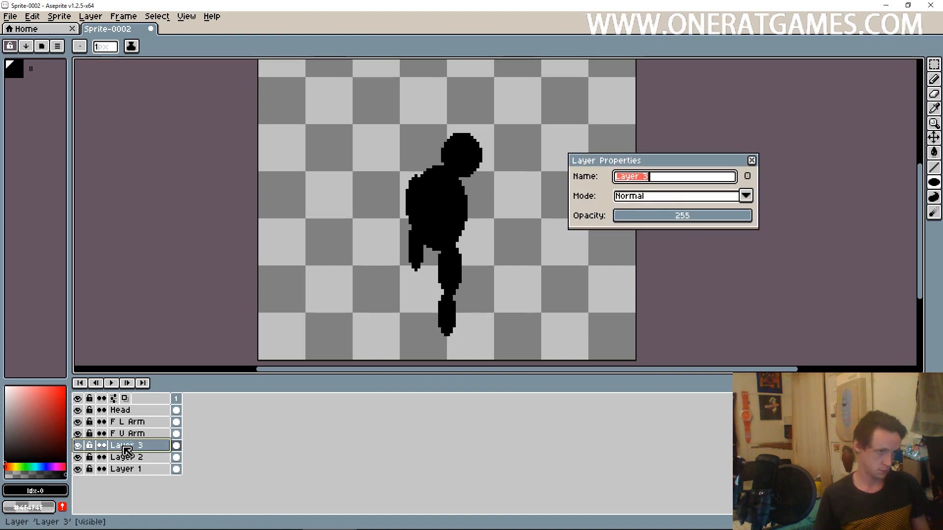
text(B)
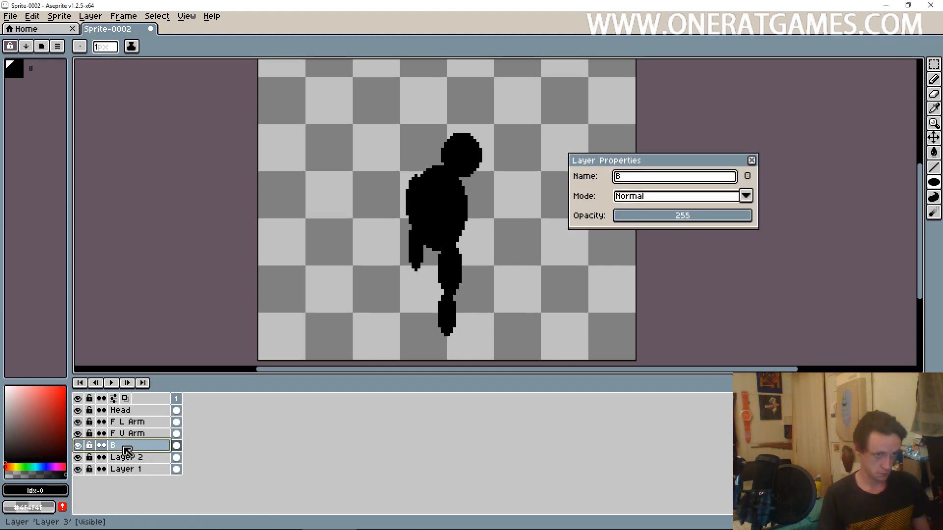
key(BackSpace)
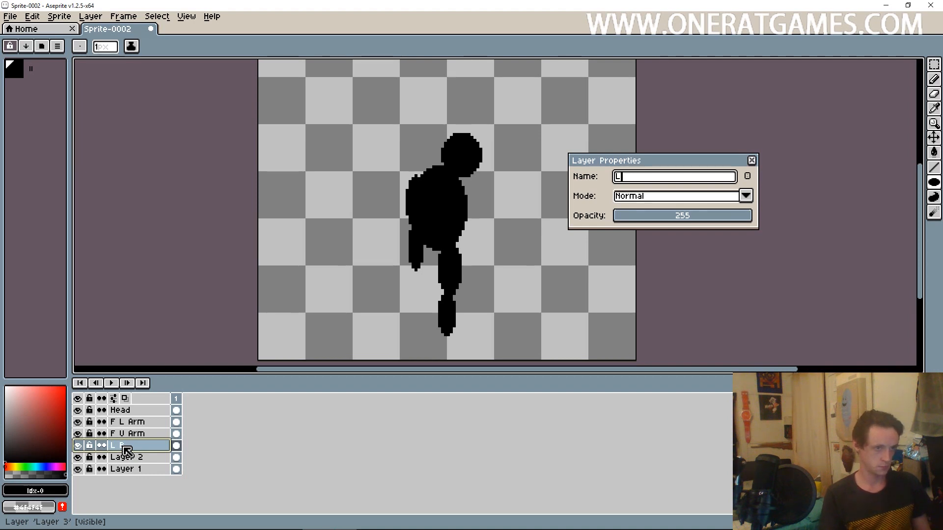
text(B L Leg)
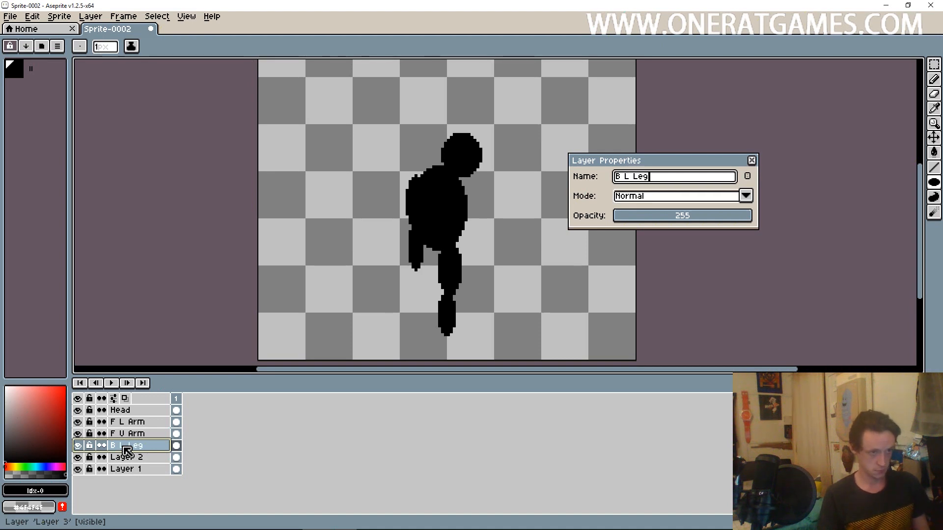
key(Return)
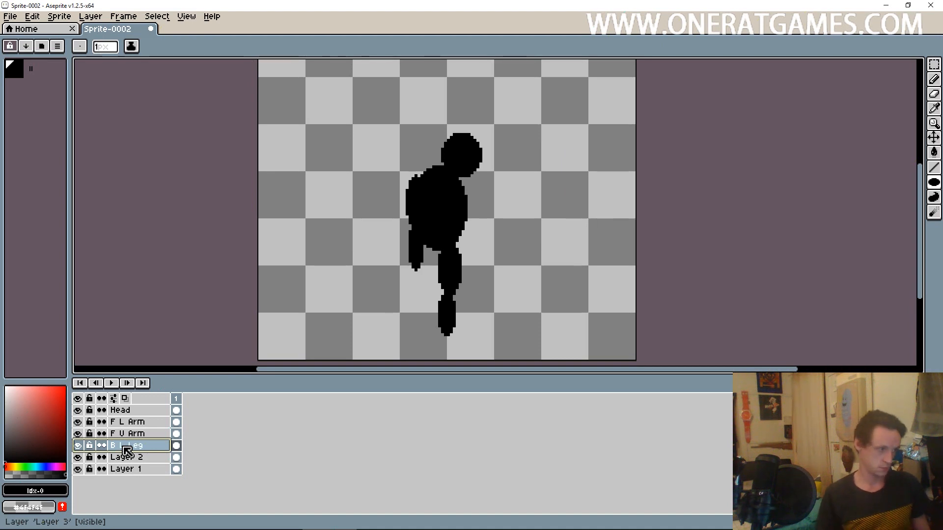
Step: Toggle Layer 2's visibility to check its content and rename the layer B U Leg
click(78, 457)
click(78, 457)
double_click(122, 458)
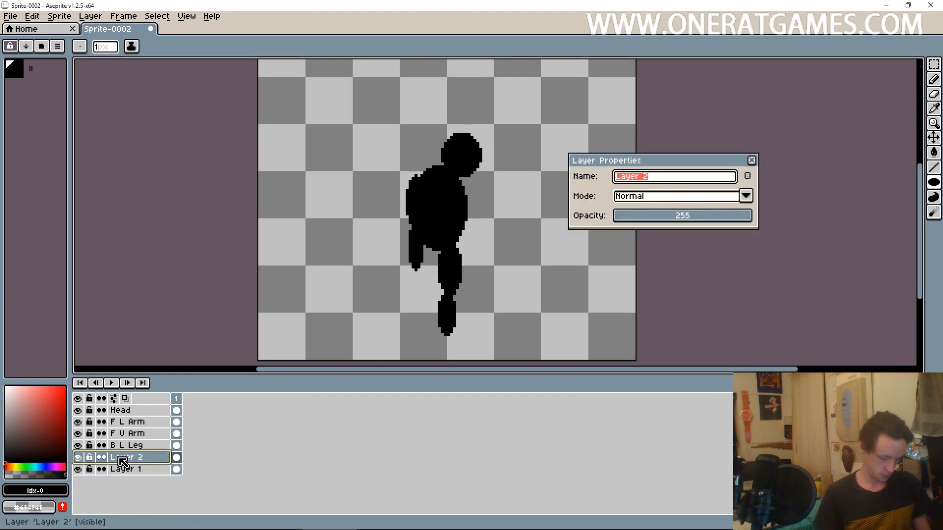
text(B U L)
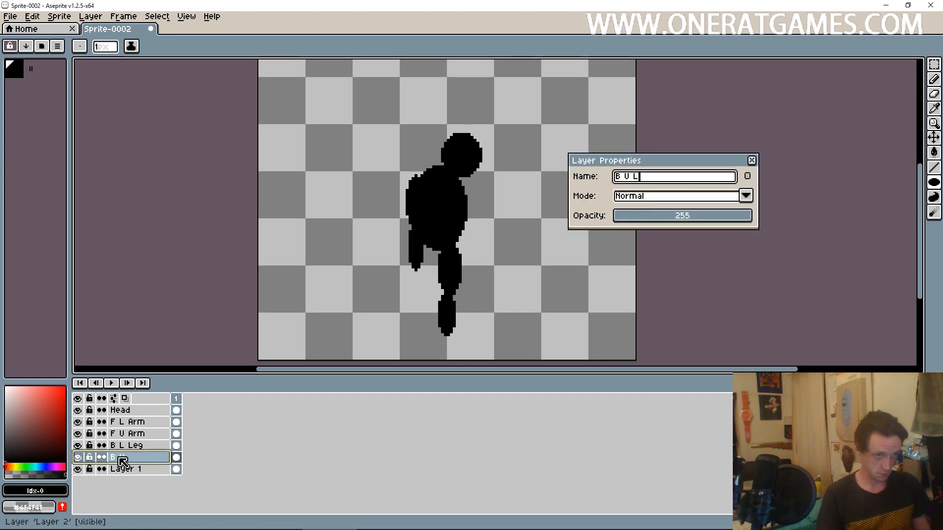
text(eg)
key(Return)
Step: Rename Layer 1, which holds the torso, as Body
double_click(141, 470)
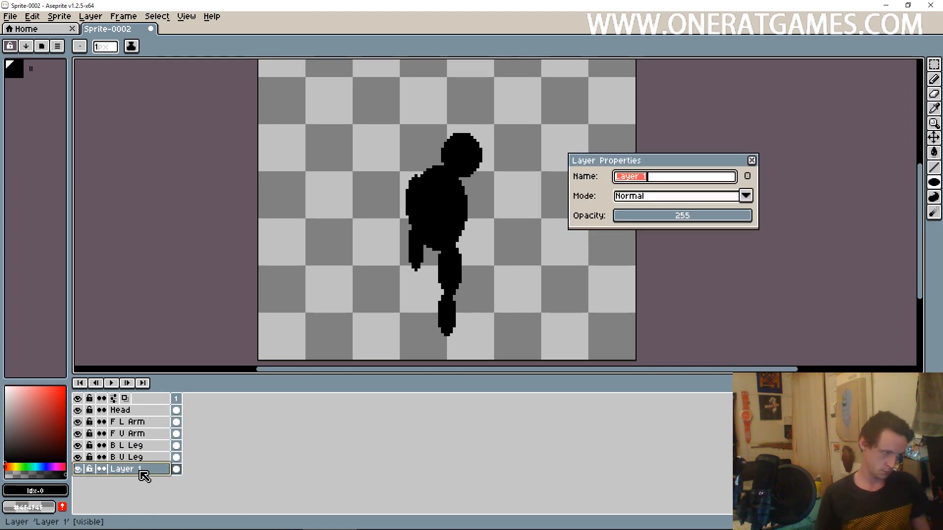
text(Body)
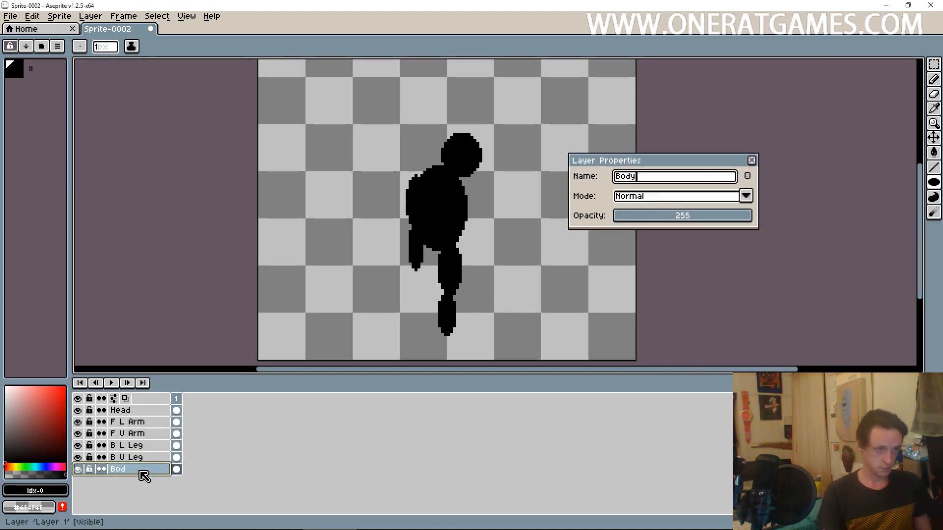
key(Return)
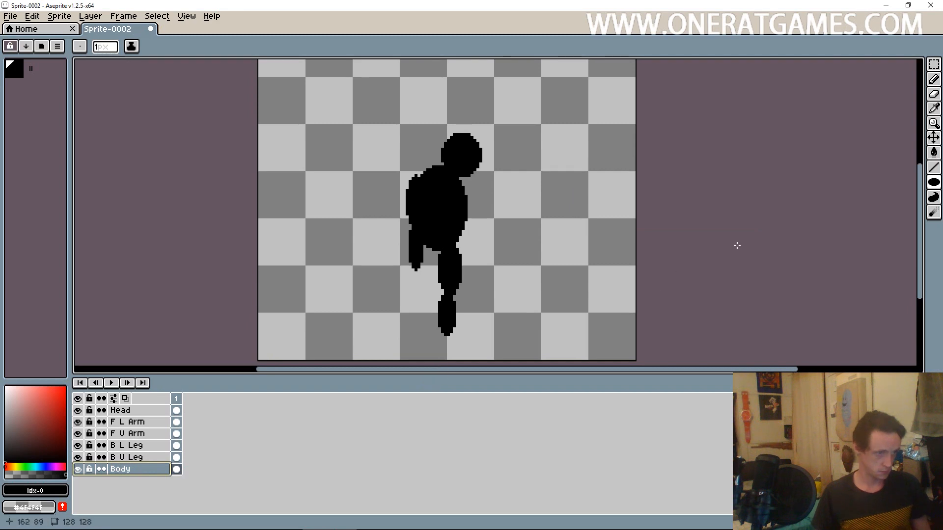
Step: Copy the B L Leg and B U Leg layers together and paste the duplicates into the sprite
click(147, 447)
shift+click(149, 459)
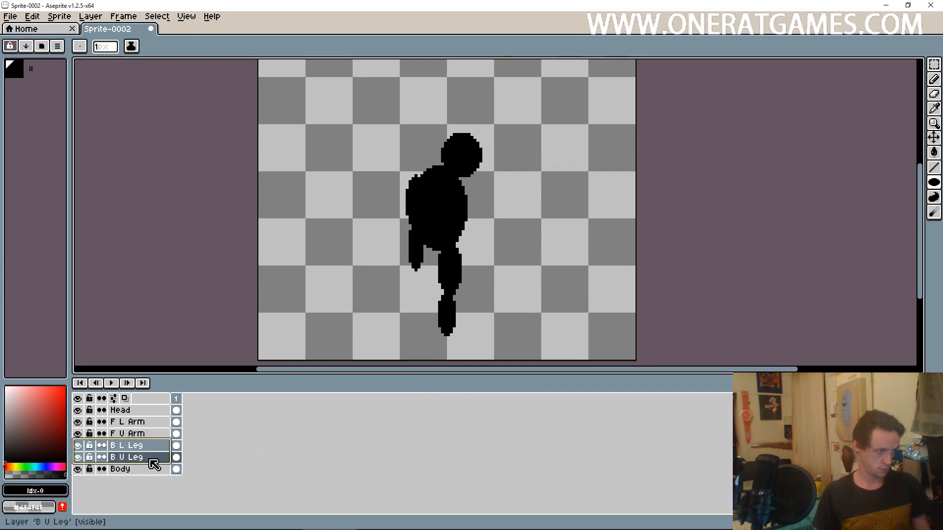
key(ctrl+c)
key(ctrl+v)
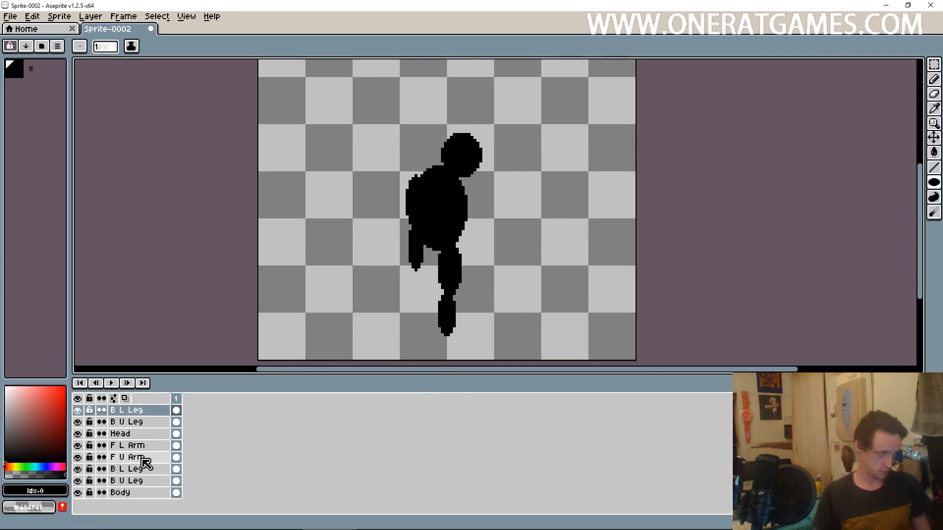
Step: Rename the two duplicated leg layers F L Leg and F U Leg
double_click(122, 414)
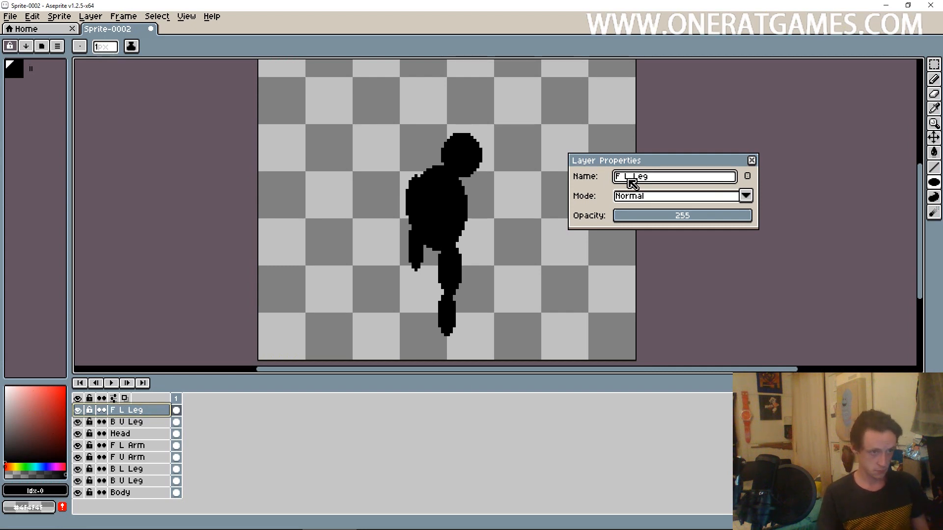
key(Return)
double_click(126, 422)
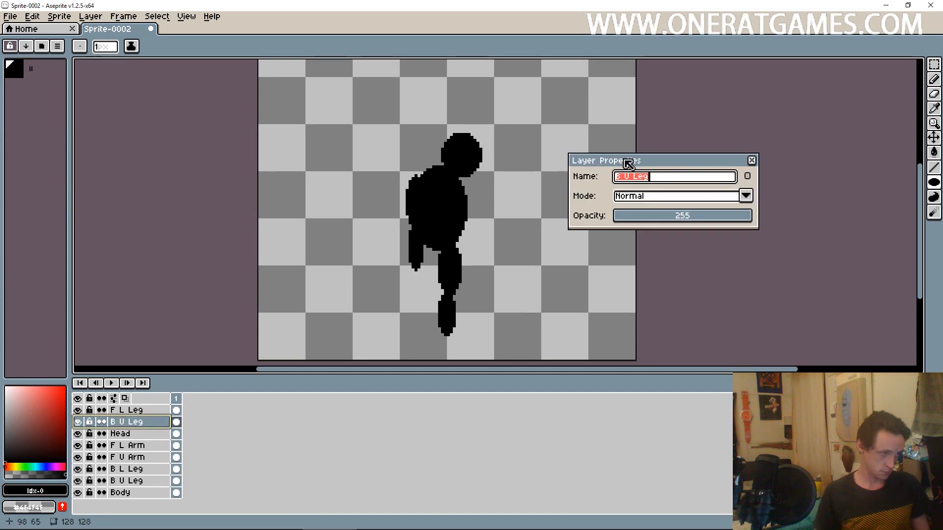
click(628, 180)
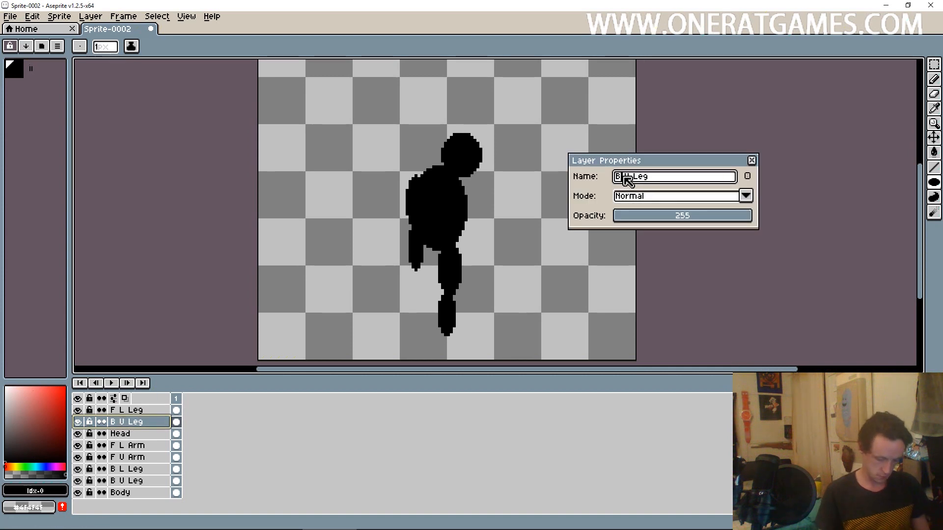
text(f)
key(Return)
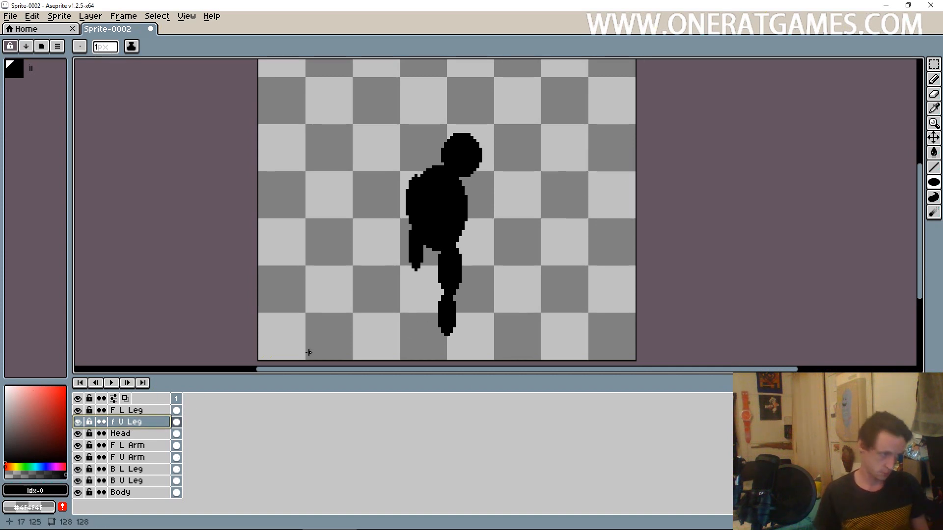
double_click(112, 426)
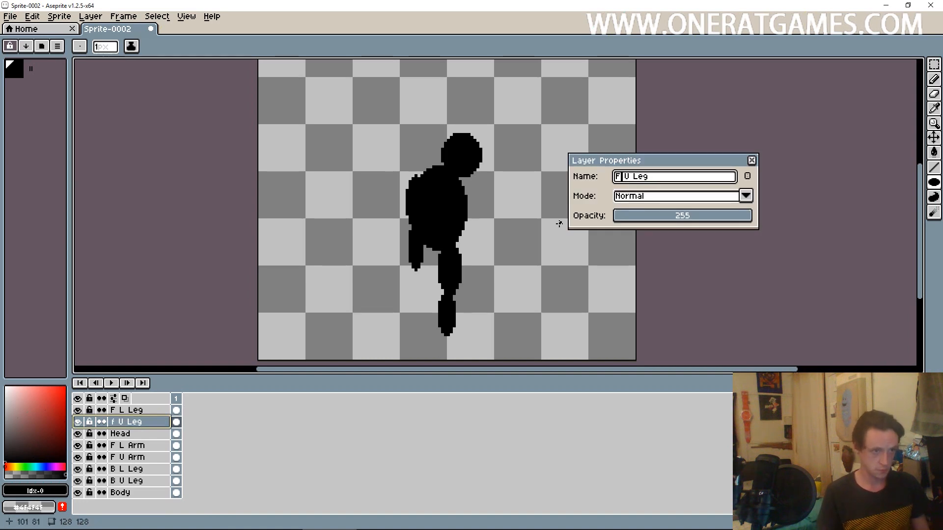
key(Return)
Step: Move the F L Leg and F U Leg layers together to the left so the front leg stands beside the back leg
key(v)
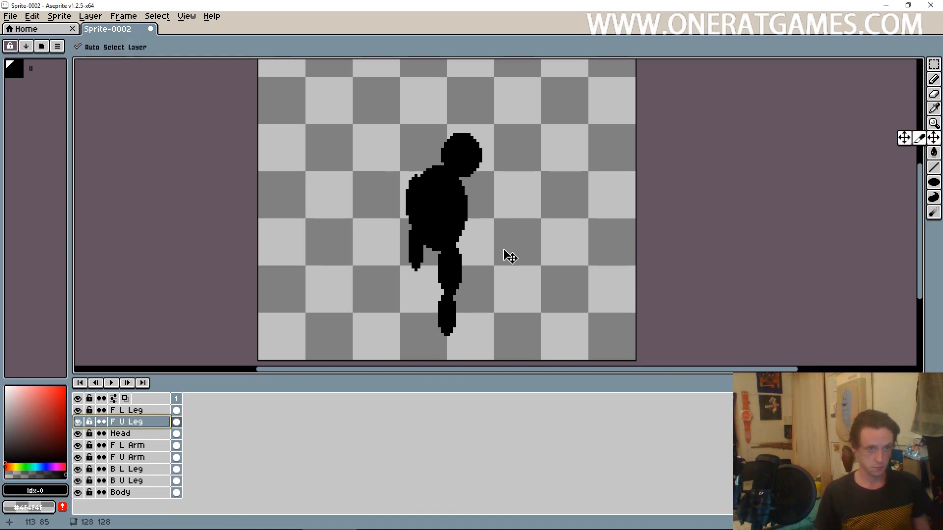
shift+click(133, 410)
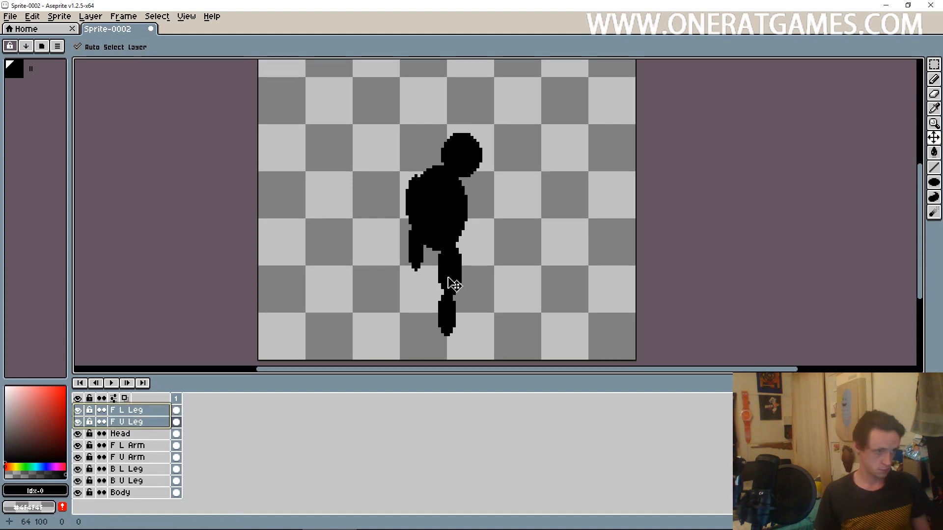
drag(448, 278, 428, 285)
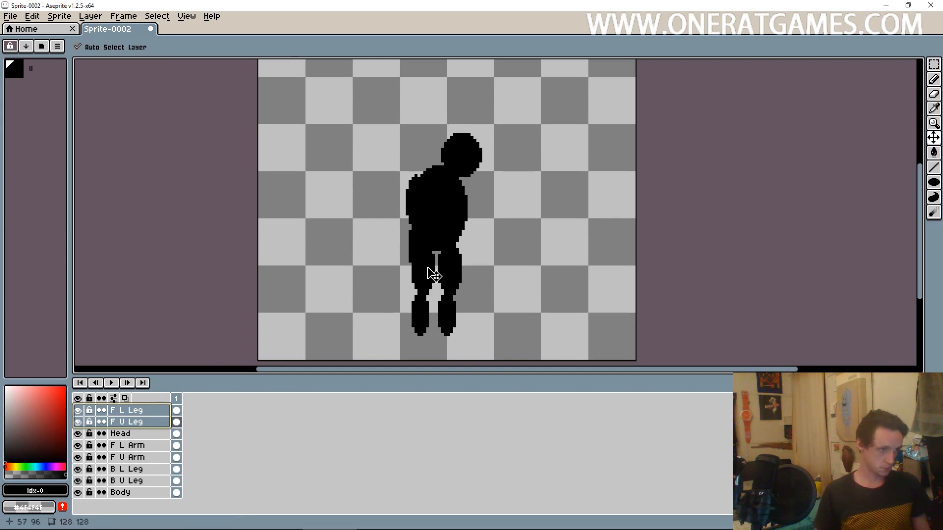
Step: Move the B L Leg and B U Leg layers together 1 pixel right and 1 pixel up
click(156, 470)
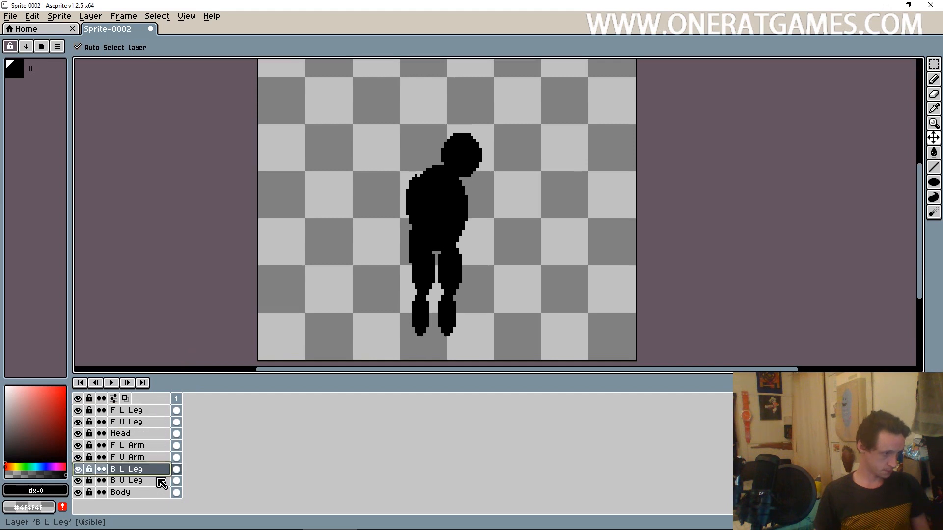
shift+click(162, 483)
drag(450, 275, 453, 273)
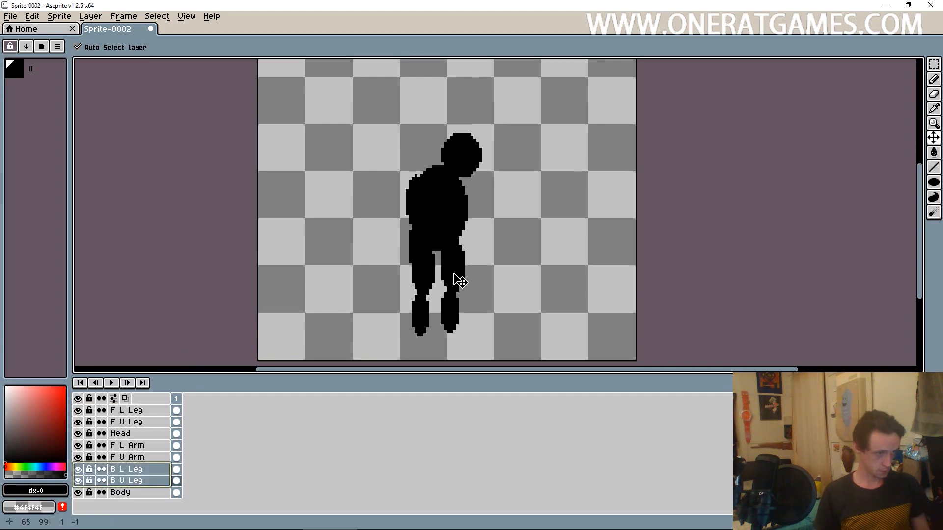
Step: Move the F L Arm and F U Arm layers together about 1 pixel to the right
click(147, 446)
shift+click(151, 457)
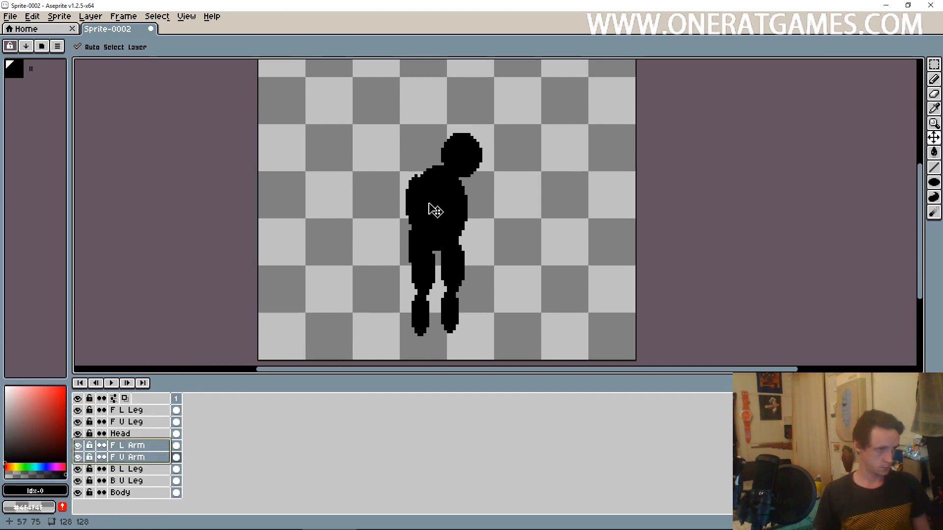
drag(432, 206, 422, 199)
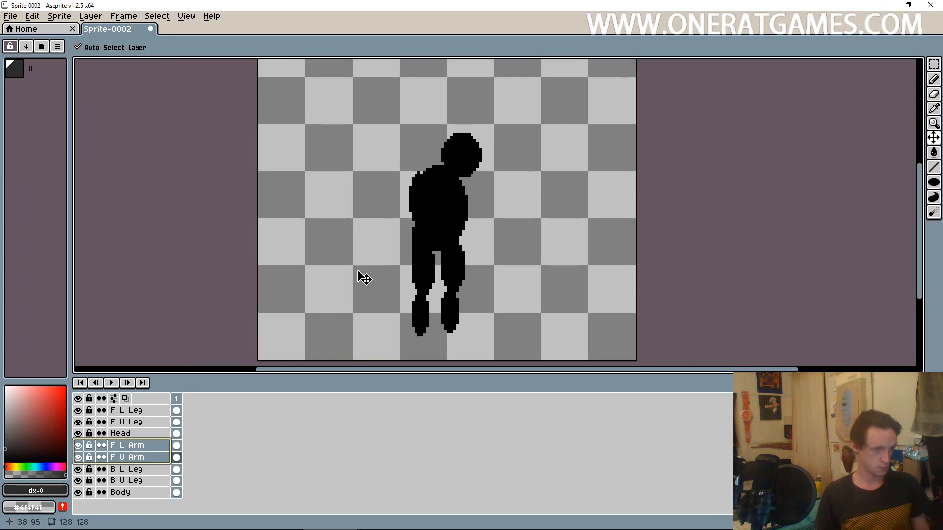
Step: Fill the F L Arm and F U Arm shapes with dark grey and place the F L Leg and F U Leg layers beneath them
key(w)
click(142, 457)
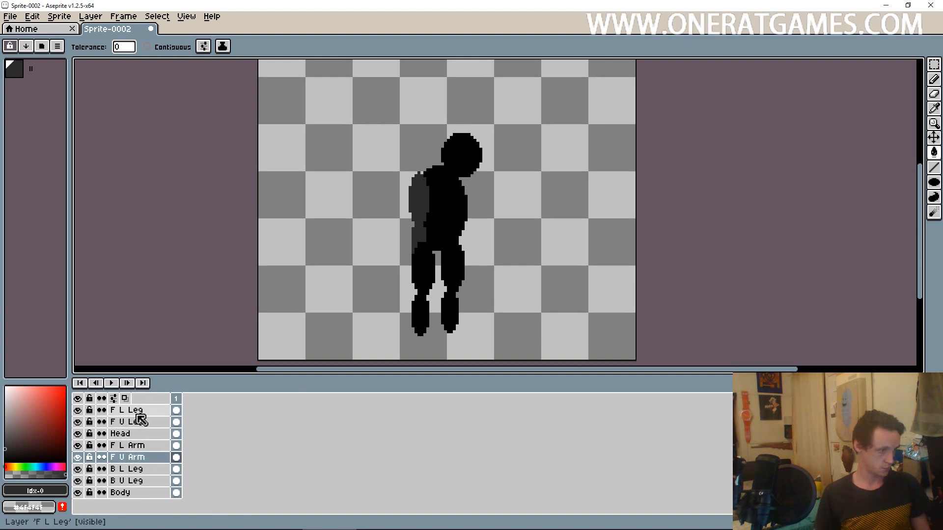
drag(141, 420, 152, 471)
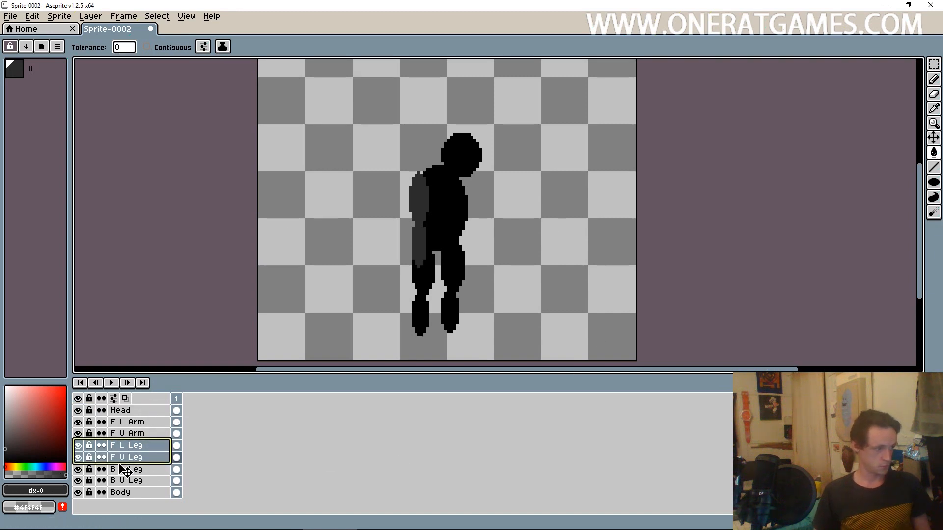
Step: Copy the F L Arm and F U Arm layers together and paste the duplicates into the sprite
click(149, 434)
drag(147, 429, 149, 424)
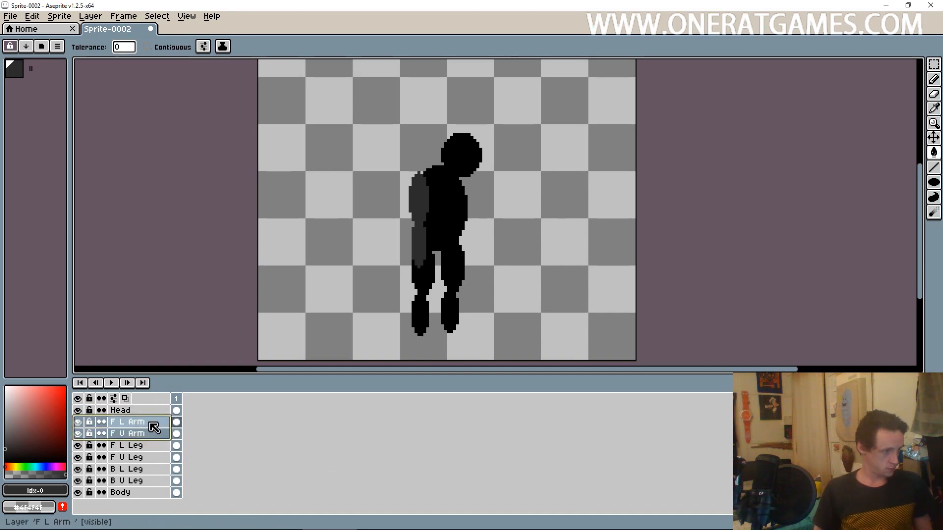
key(ctrl+c)
key(ctrl+v)
Step: Rename the two duplicated arm layers B L Arm and B U Arm
double_click(116, 411)
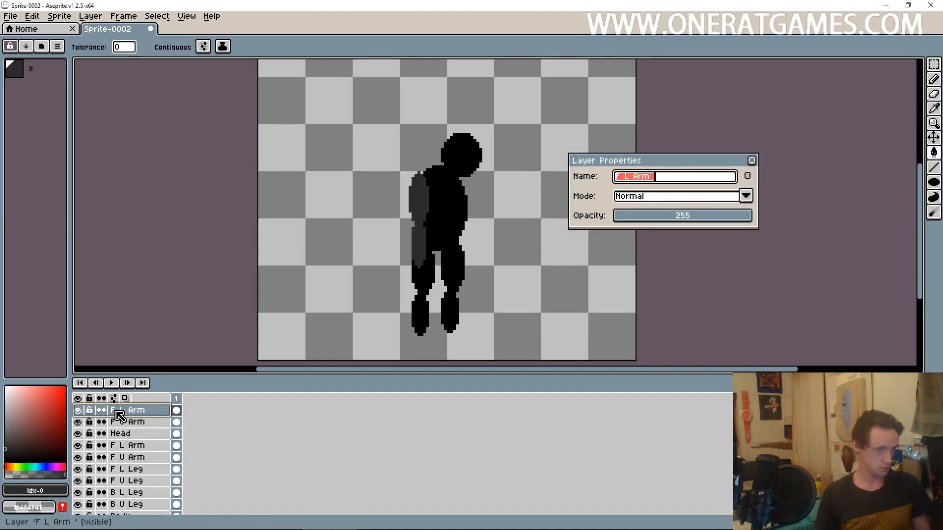
key(Left)
key(Left)
text(B)
key(Return)
double_click(123, 422)
key(Left)
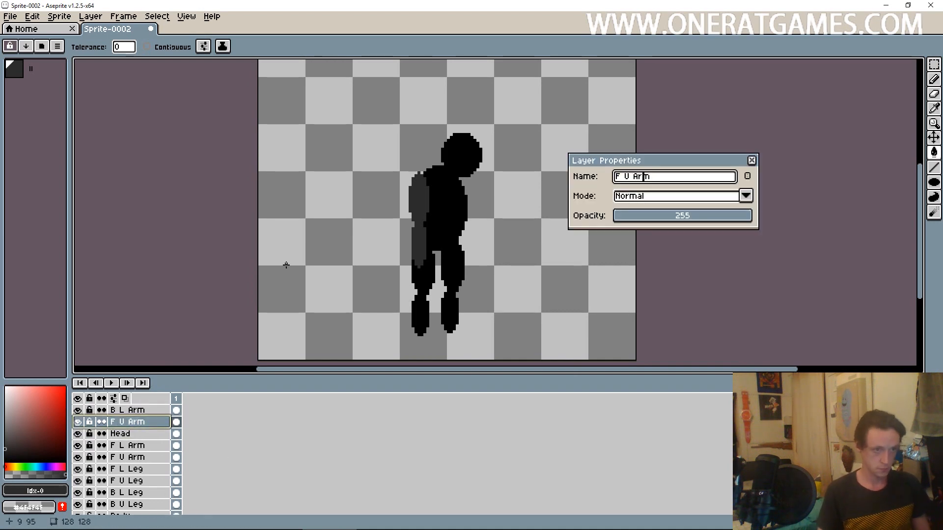
key(Return)
Step: Move the B L Arm and B U Arm layers to the body's right side and place them below Body in the layer order
drag(123, 424, 124, 412)
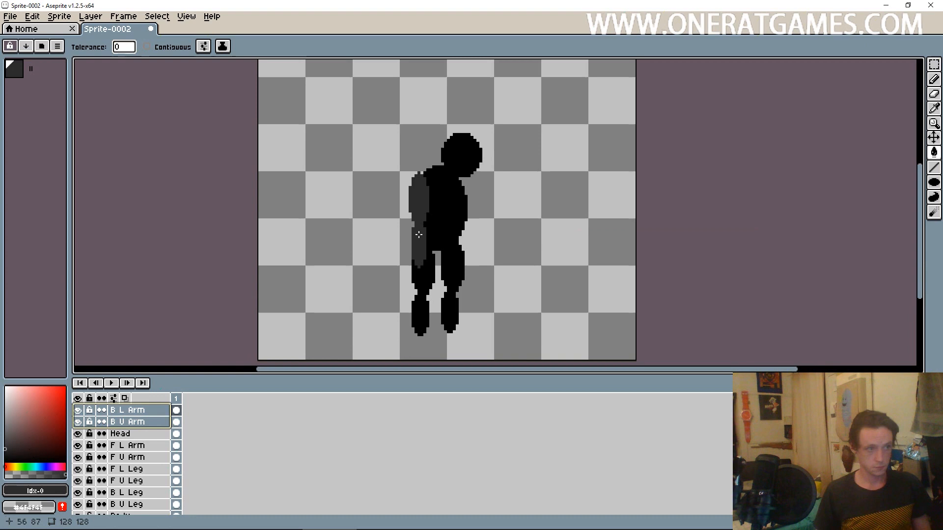
click(934, 139)
drag(422, 190, 463, 194)
drag(131, 425, 145, 504)
scroll(148, 508, down, 1)
scroll(140, 454, up, 1)
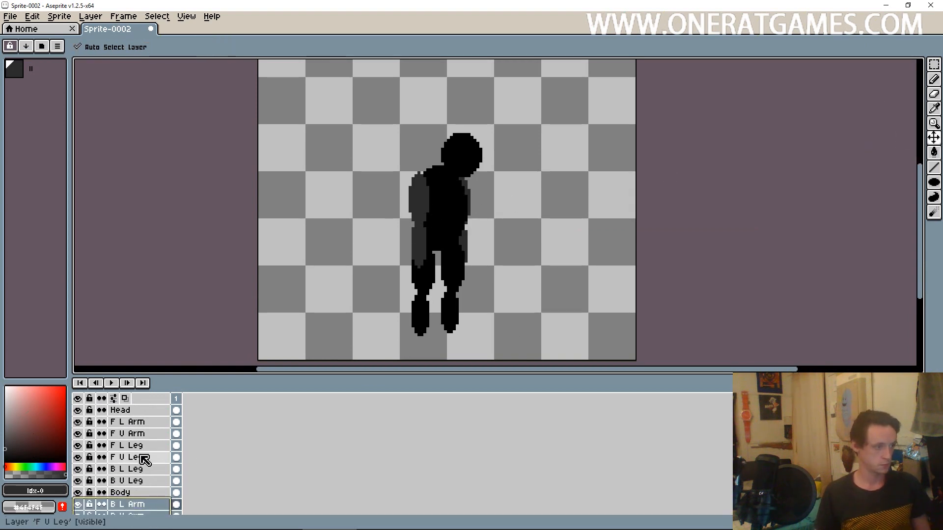
Step: Shift the front arm layers about 1 pixel right, and the front leg layers by the same amount
drag(135, 423, 136, 434)
drag(421, 210, 427, 212)
scroll(183, 460, down, 2)
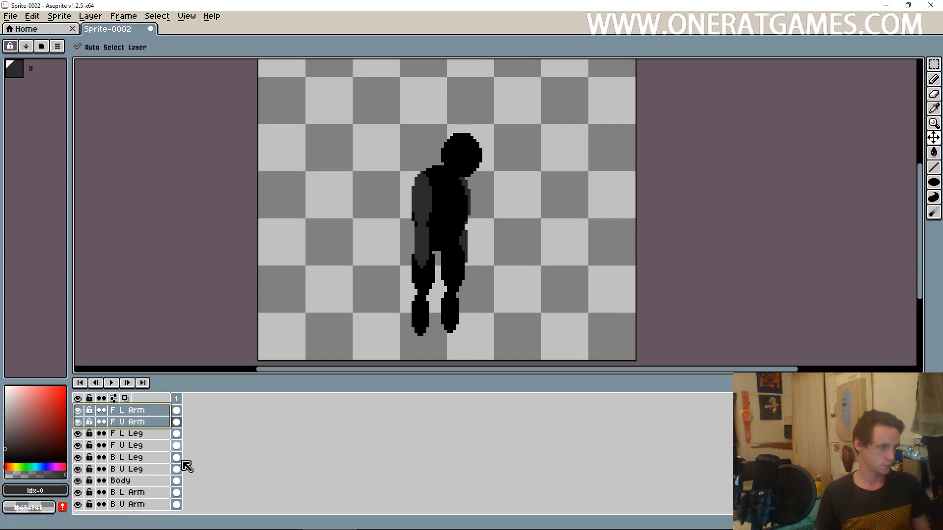
drag(148, 425, 148, 436)
drag(424, 275, 428, 278)
scroll(115, 434, up, 2)
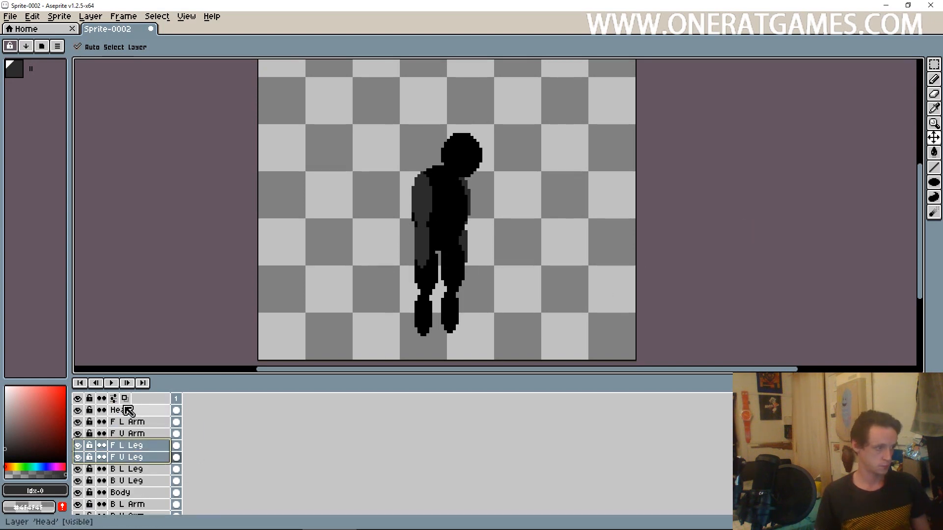
Step: Move the Head layer up and to the left so the head is centred above the body
click(128, 409)
drag(460, 168, 447, 156)
drag(575, 200, 545, 208)
scroll(398, 211, up, 1)
drag(439, 227, 442, 198)
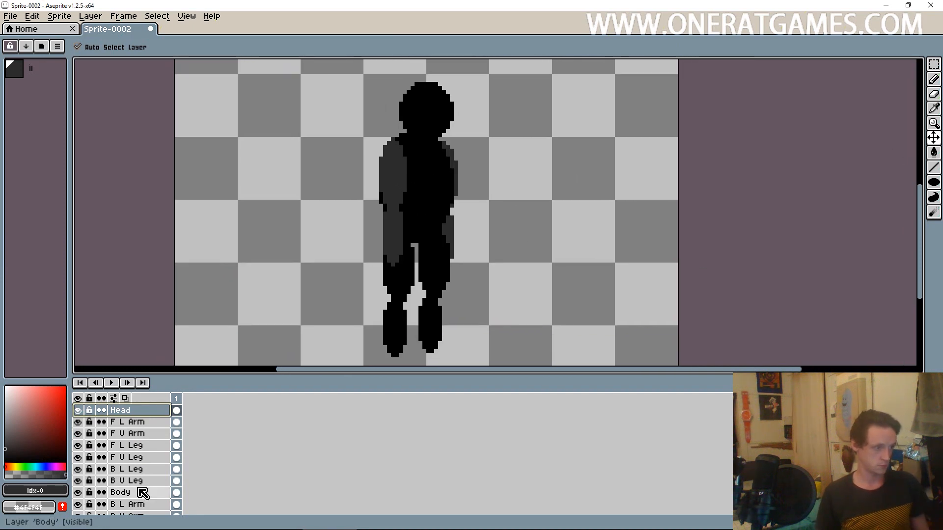
Step: Add a new layer at the bottom of the layer order and name it F Foot
scroll(140, 490, down, 2)
click(150, 497)
key(shift+n)
scroll(140, 504, down, 2)
click(147, 485)
drag(158, 497, 157, 497)
double_click(157, 497)
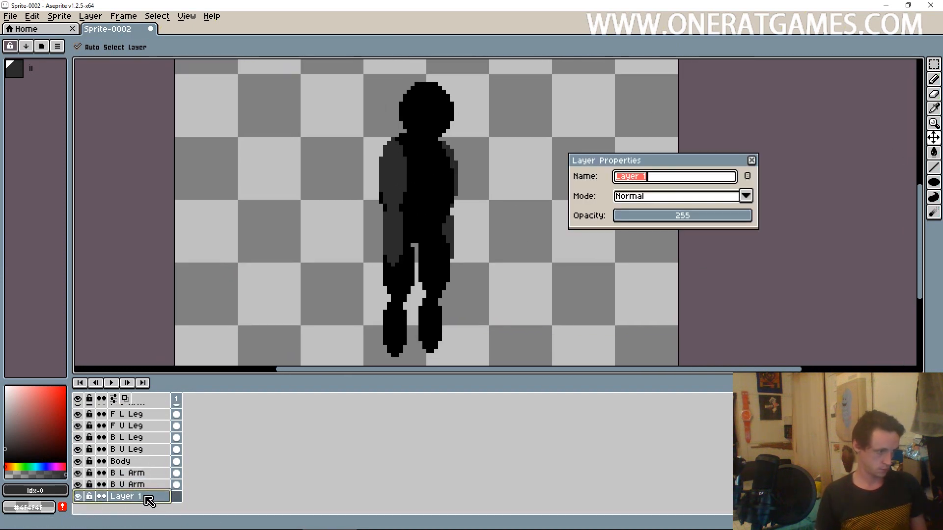
text(F Foot)
key(Return)
Step: Draw a small flat black ellipse as a foot at the lower end of the front leg
click(934, 182)
drag(429, 297, 418, 249)
alt+click(388, 287)
drag(377, 304, 406, 317)
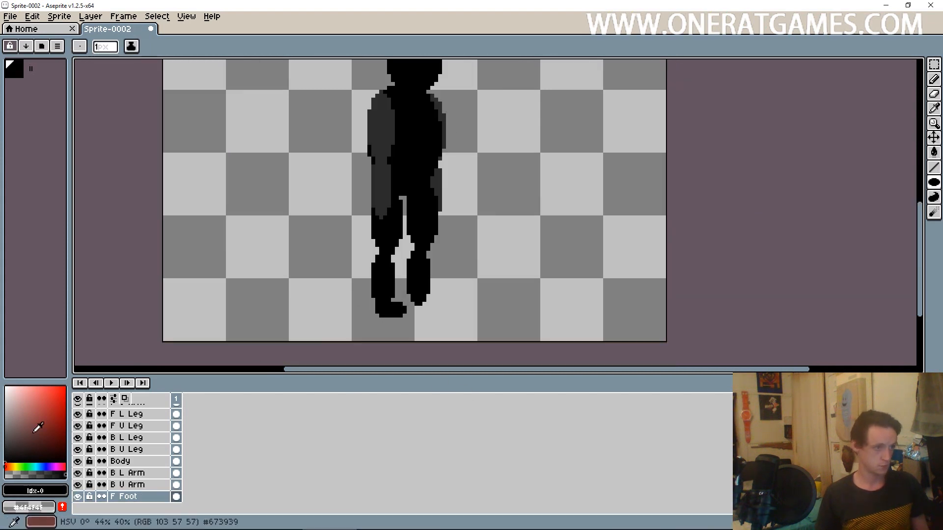
Step: Duplicate the F Foot layer and name the copy B Foot
mouse_move(131, 503)
mouse_down()
mouse_move(137, 408)
mouse_move(153, 414)
mouse_move(140, 490)
mouse_move(147, 501)
mouse_up()
double_click(154, 414)
text(B Foot)
key(Return)
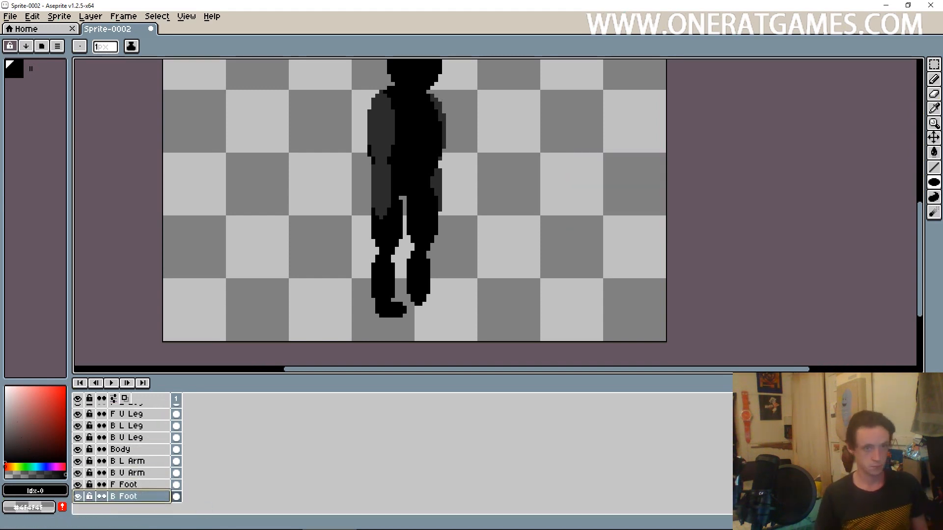
Step: Move one of the two overlapping feet to the right so it sits under the back leg
click(933, 137)
drag(400, 309, 435, 305)
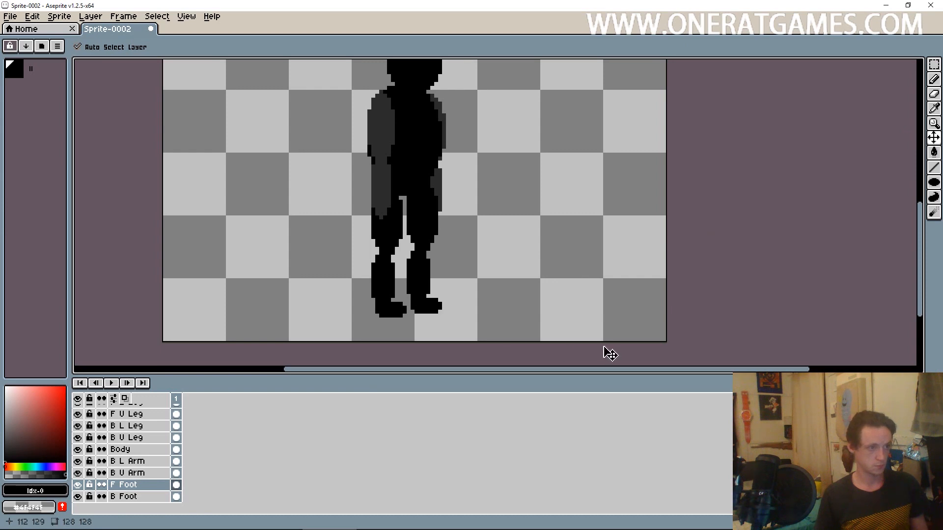
Step: Rotate the F U Arm shape to -27.4° and shift it slightly left so the upper arm slants away from the shoulder
drag(508, 198, 492, 228)
scroll(506, 233, down, 1)
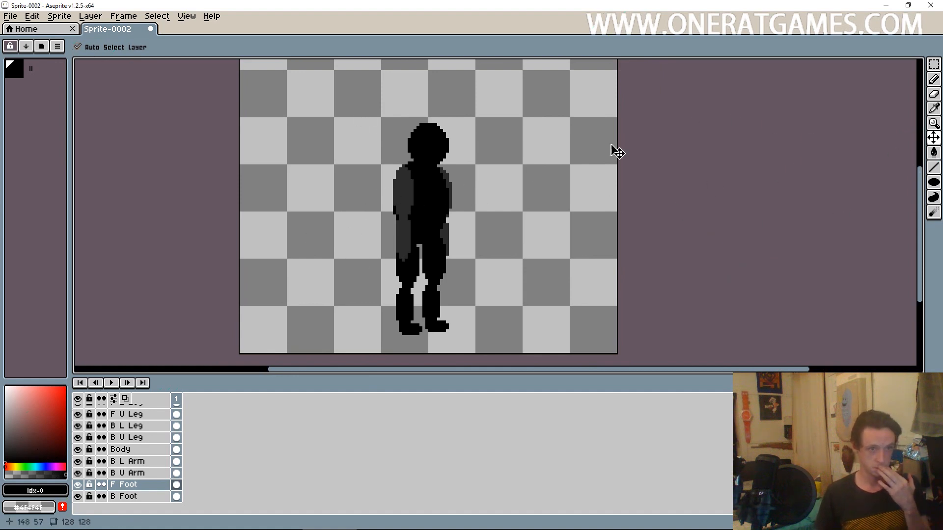
click(118, 51)
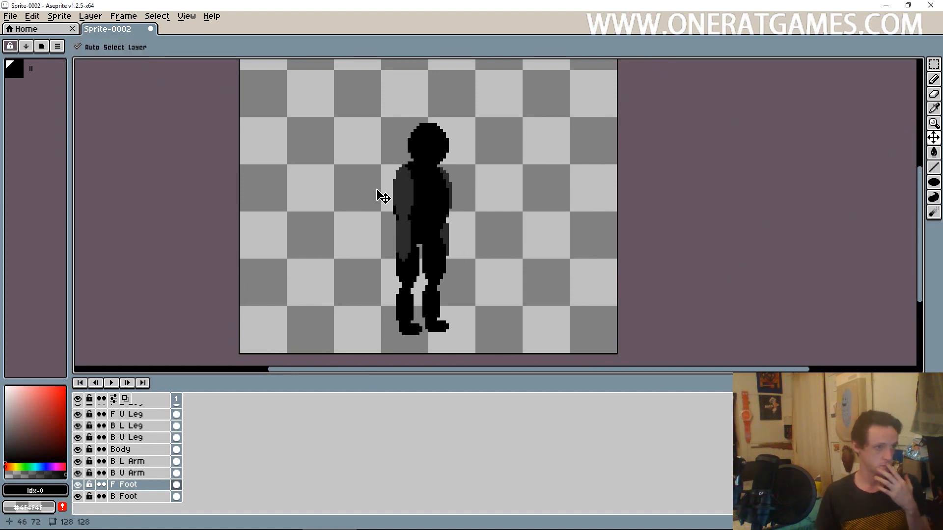
click(404, 196)
key(ctrl+t)
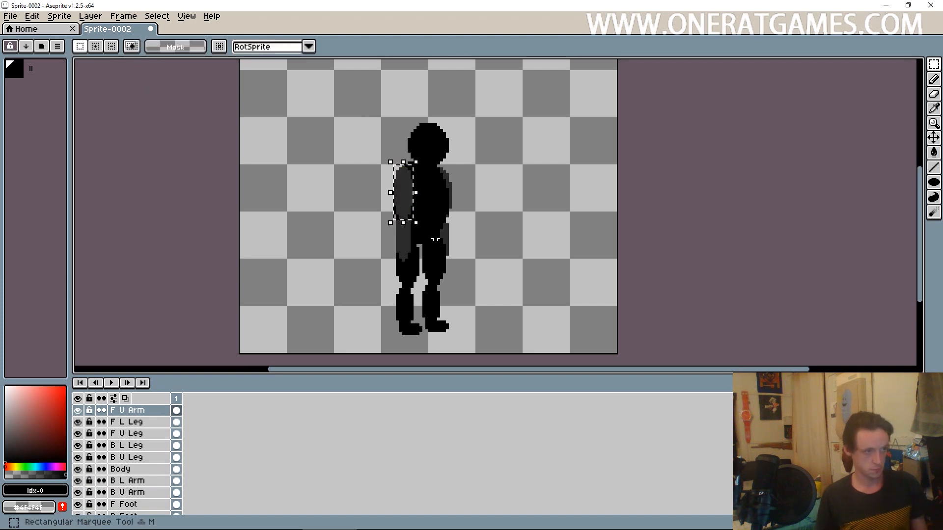
drag(420, 226, 404, 235)
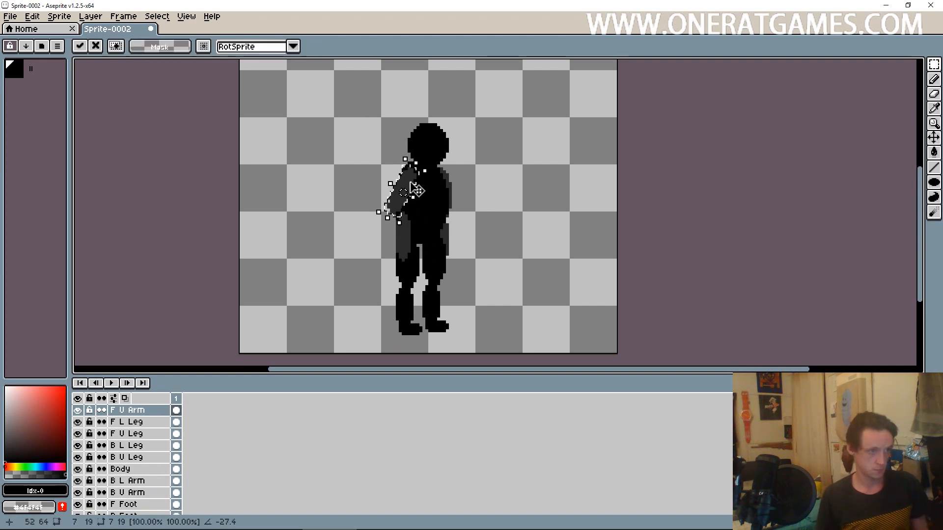
drag(411, 187, 405, 187)
click(697, 275)
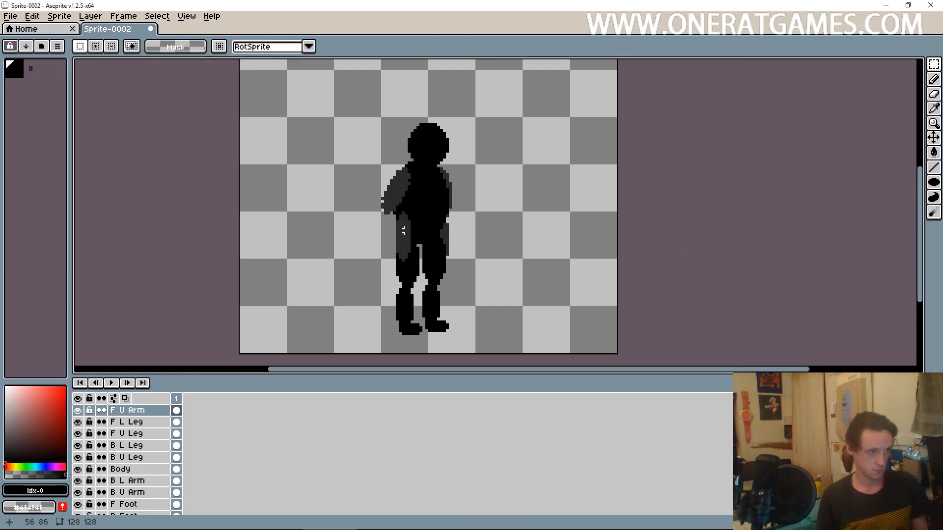
Step: Rotate the F L Arm shape to 52.7° and join it to the upper arm's lower end as a bent elbow
key(v)
click(411, 240)
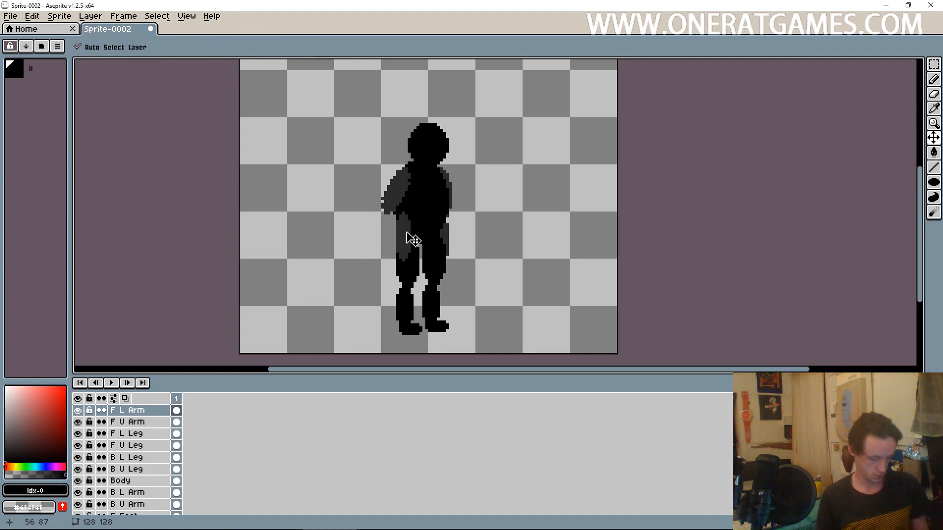
key(ctrl+t)
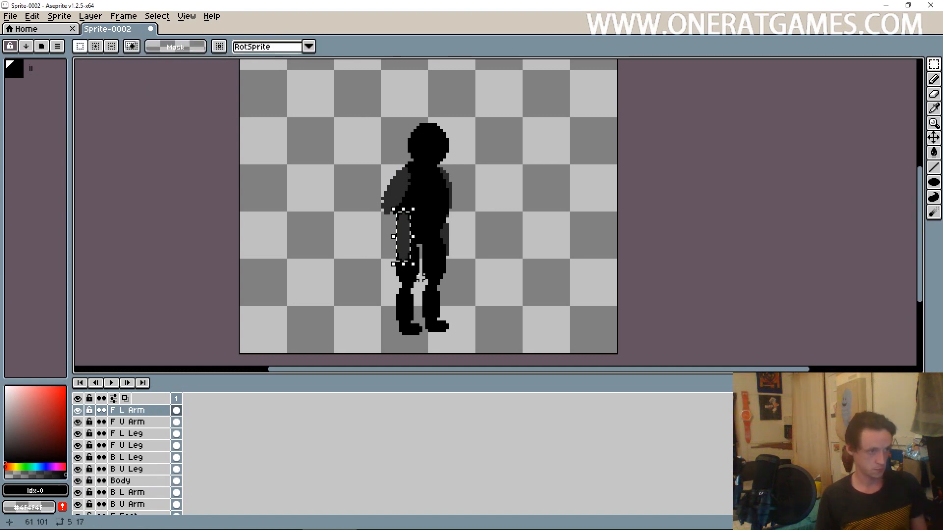
drag(420, 267, 407, 231)
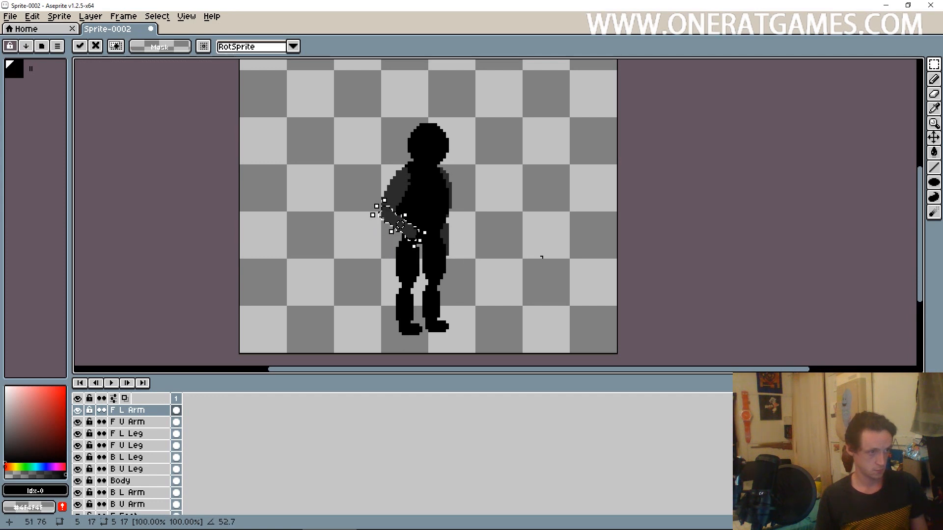
click(707, 254)
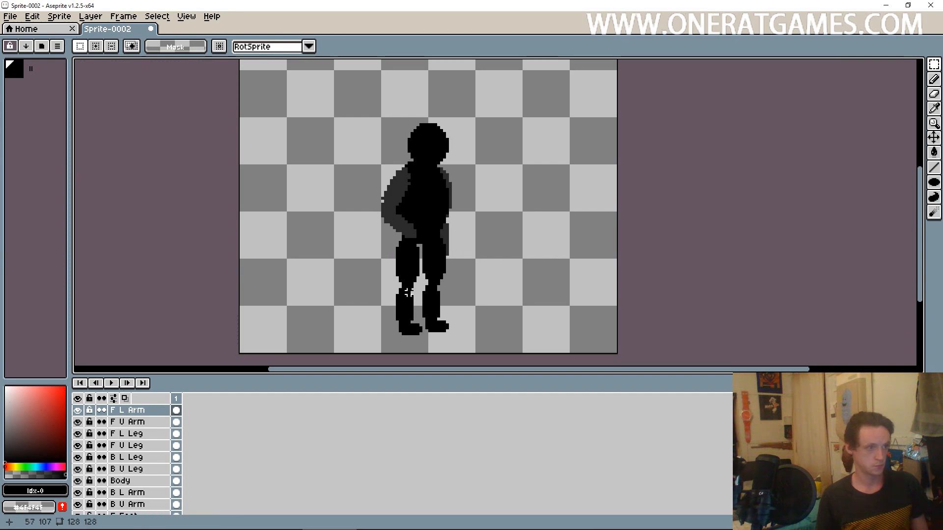
Step: Rotate the B U Leg and B L Leg shapes into a bent back leg and reposition the foot under its shin
key(v)
mouse_move(456, 295)
mouse_down()
mouse_move(445, 269)
mouse_move(460, 286)
mouse_move(446, 295)
mouse_up()
key(ctrl+d)
ctrl+click(432, 301)
key(ctrl+t)
key(ctrl+d)
key(ctrl+z)
drag(504, 325, 507, 325)
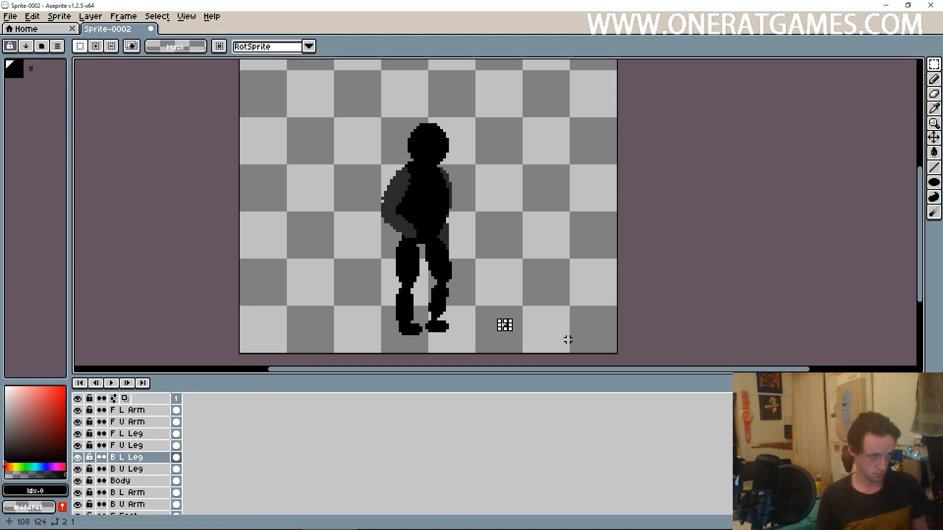
key(ctrl+d)
ctrl+drag(440, 326, 423, 300)
Step: Rotate the F U Leg shape slightly so the front thigh slants down to the left
ctrl+click(405, 264)
key(ctrl+t)
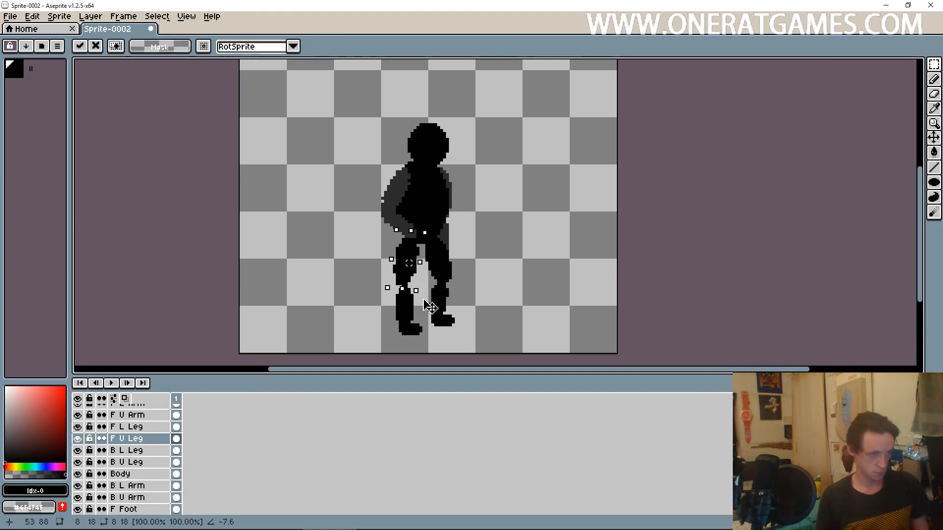
key(ctrl+d)
Step: Rotate the F L Leg shape to slant backward and place the B Foot shape under it, rotated to -26°
ctrl+click(405, 308)
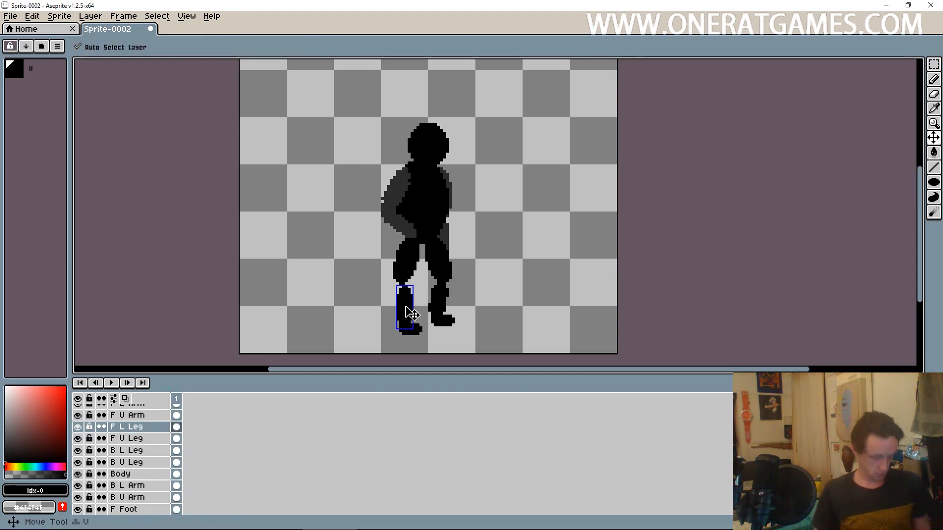
key(ctrl+t)
drag(415, 347, 392, 327)
key(ctrl+d)
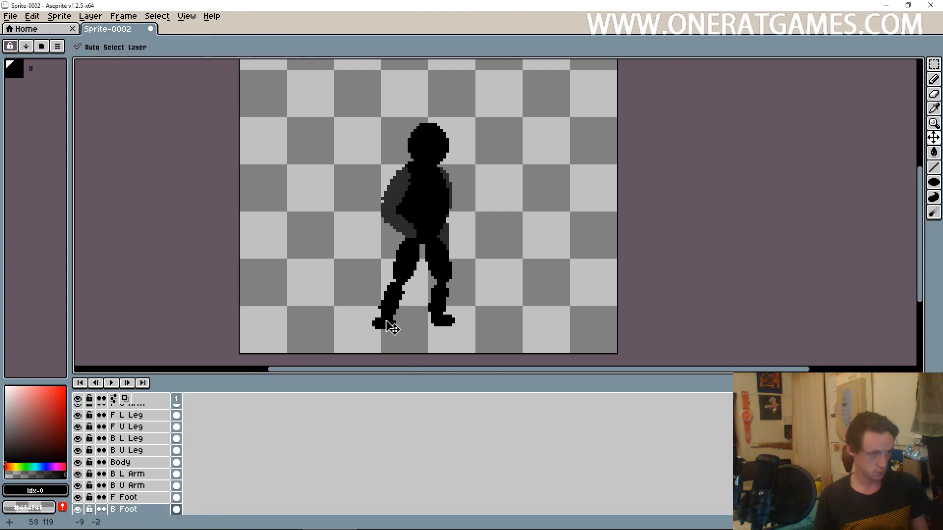
key(m)
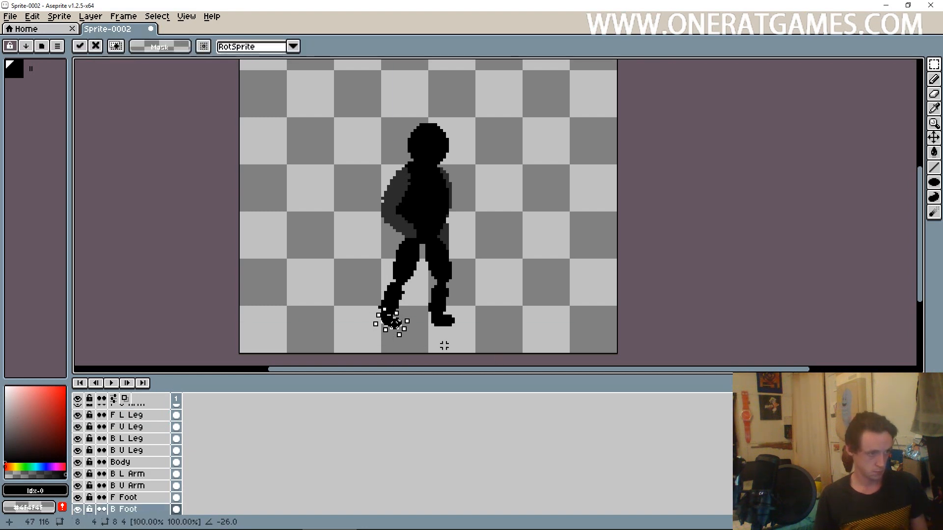
Step: Lower the Body and Head layers by a few pixels onto the legs
ctrl+drag(443, 184, 430, 167)
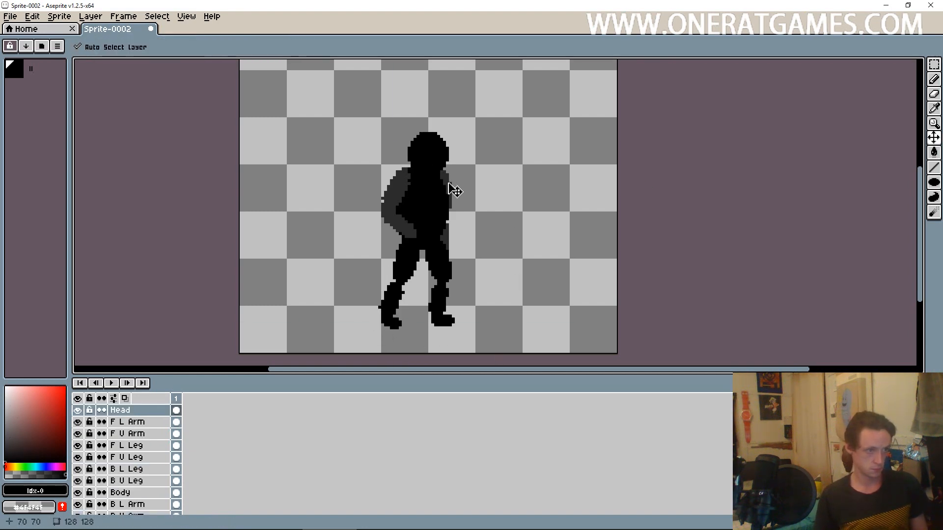
Step: Rotate the B U Arm shape so the back upper arm slants outward to the right of the body
ctrl+click(450, 185)
key(ctrl+t)
mouse_move(457, 227)
mouse_down()
mouse_move(485, 227)
mouse_move(464, 218)
mouse_move(469, 248)
mouse_move(459, 253)
mouse_move(457, 240)
mouse_up()
key(ctrl+d)
Step: Rotate and reposition the B L Arm shape so the back forearm bends inward from the elbow toward the hip
ctrl+click(444, 240)
key(ctrl+t)
click(740, 277)
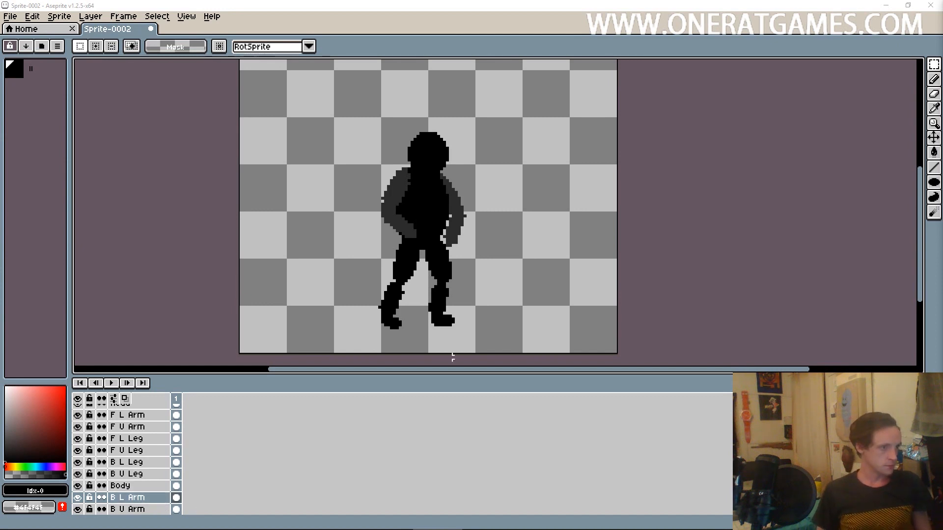
Step: Add a second animation frame that copies the first, and select the Body layer in it with the Move tool
key(alt+n)
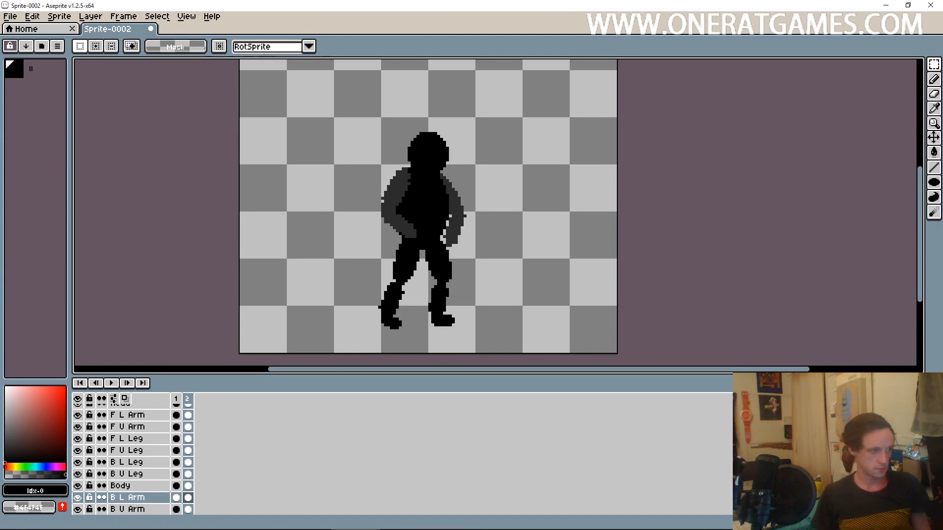
click(936, 137)
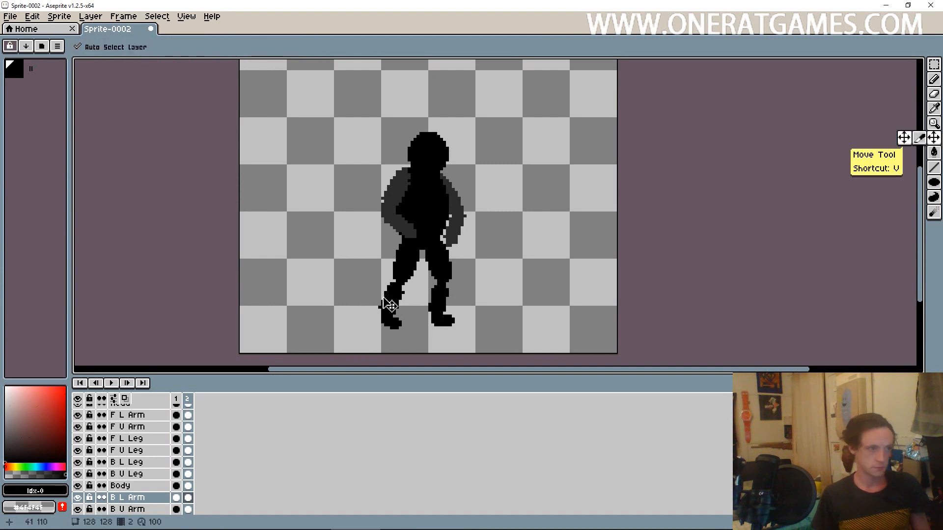
click(438, 213)
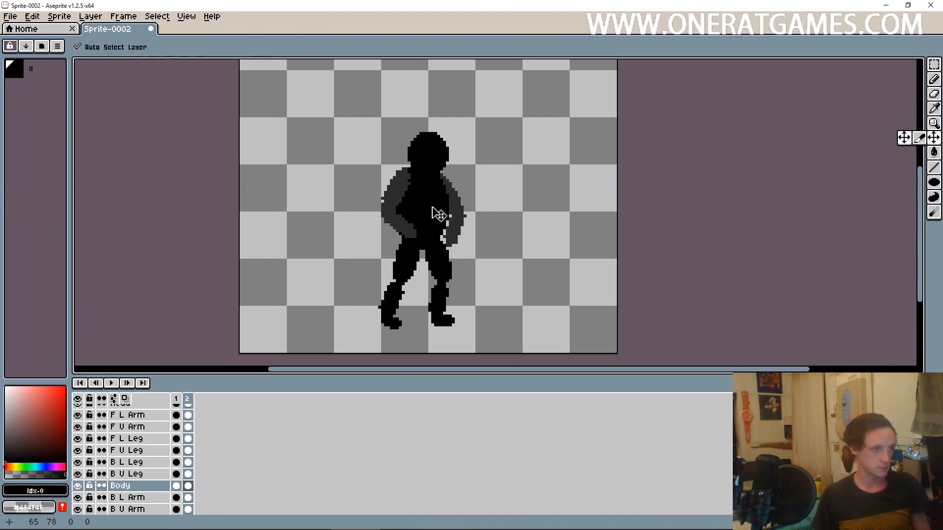
Step: Lower the back and front upper arms by one pixel in frame 2
click(416, 270)
click(444, 270)
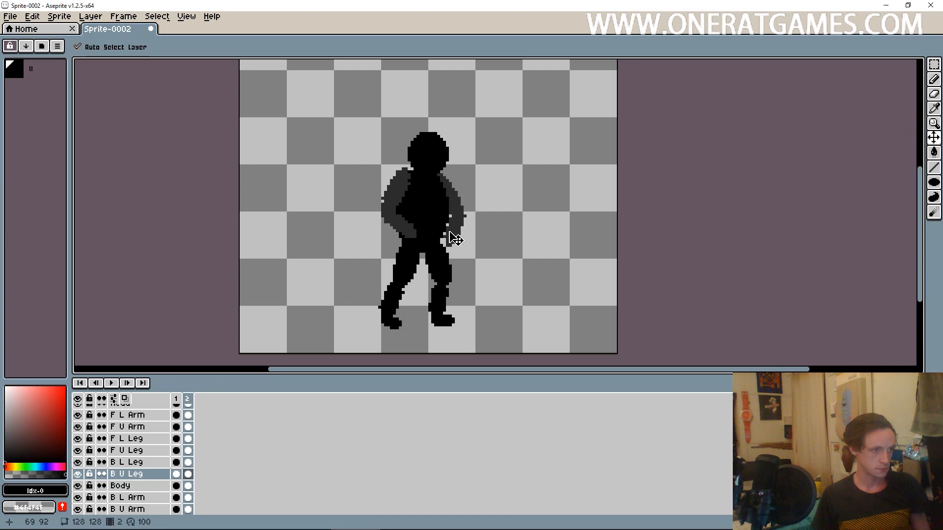
click(457, 202)
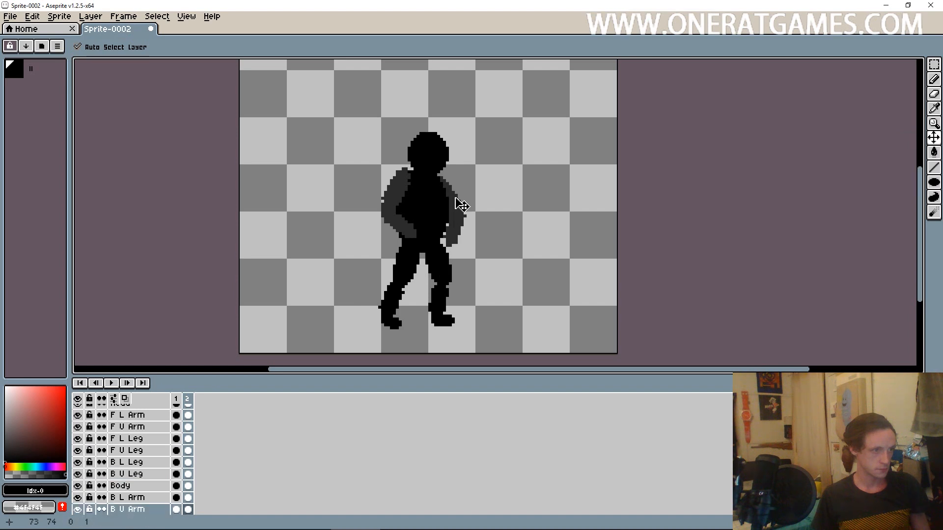
click(402, 188)
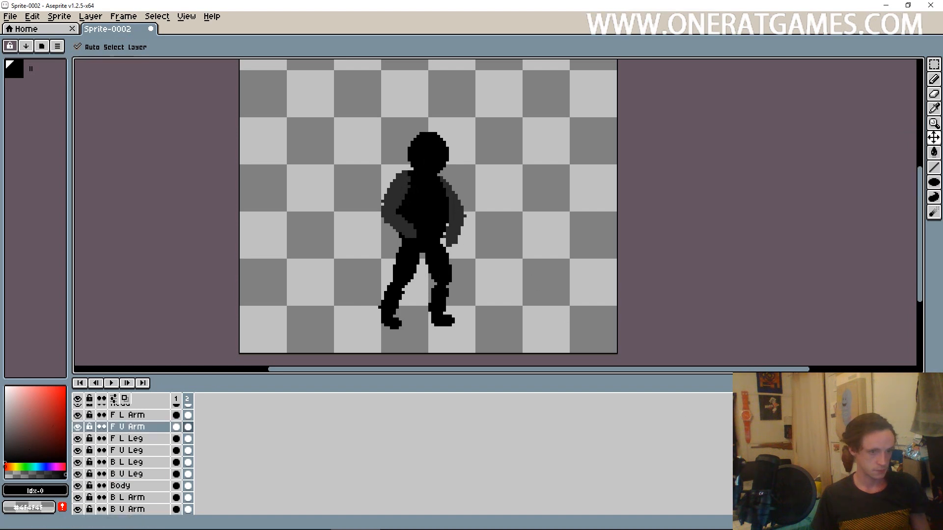
Step: Add a third frame copying frame 2 and lower its head and both forearms by one pixel
key(alt+n)
drag(426, 154, 431, 164)
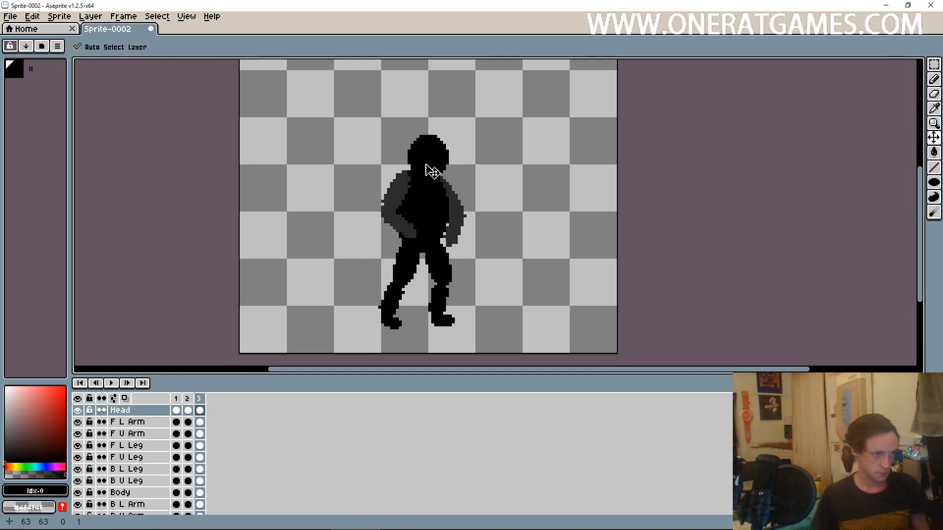
drag(405, 226, 452, 237)
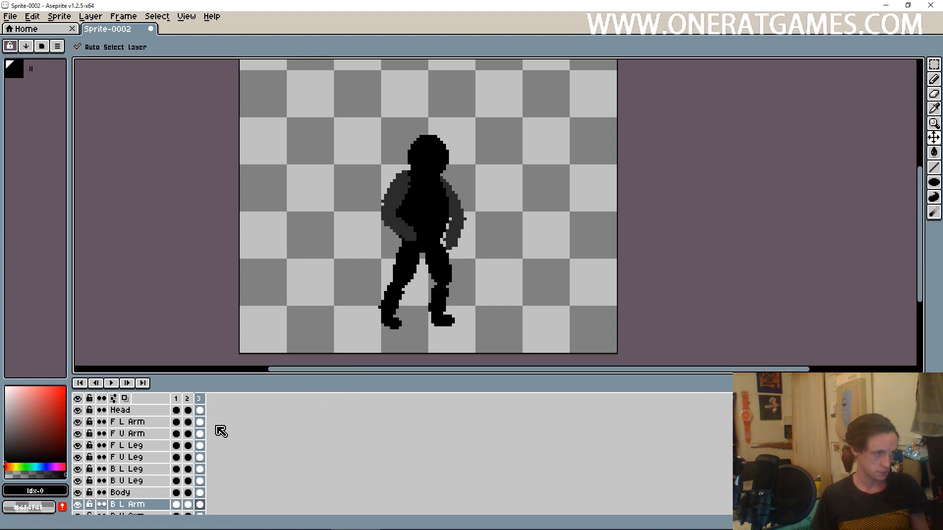
Step: Tag frames 1 to 3 as Idle with the Forward animation direction
drag(176, 398, 204, 401)
right_click(204, 401)
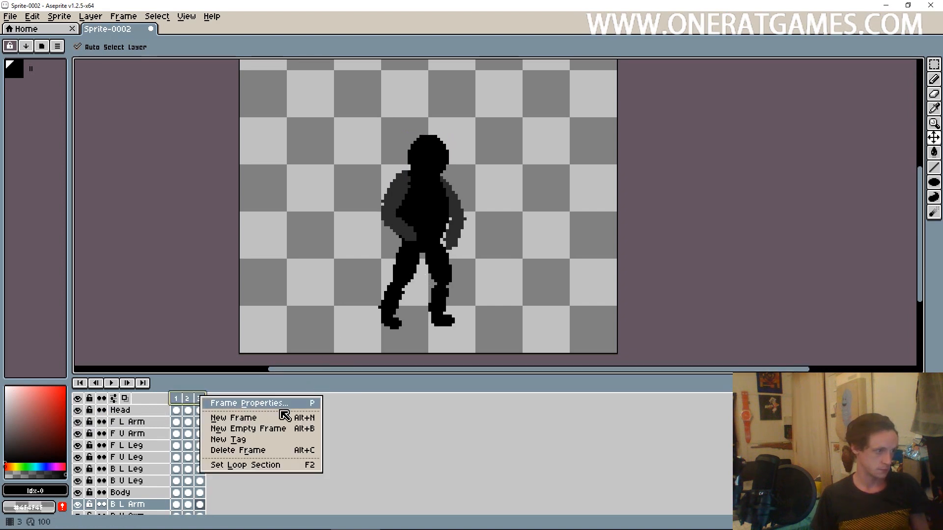
click(269, 444)
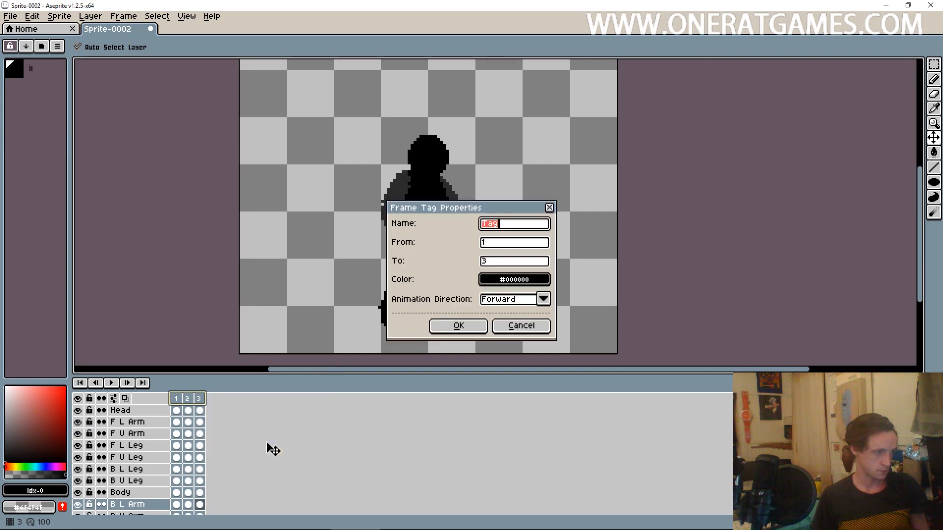
key(Return)
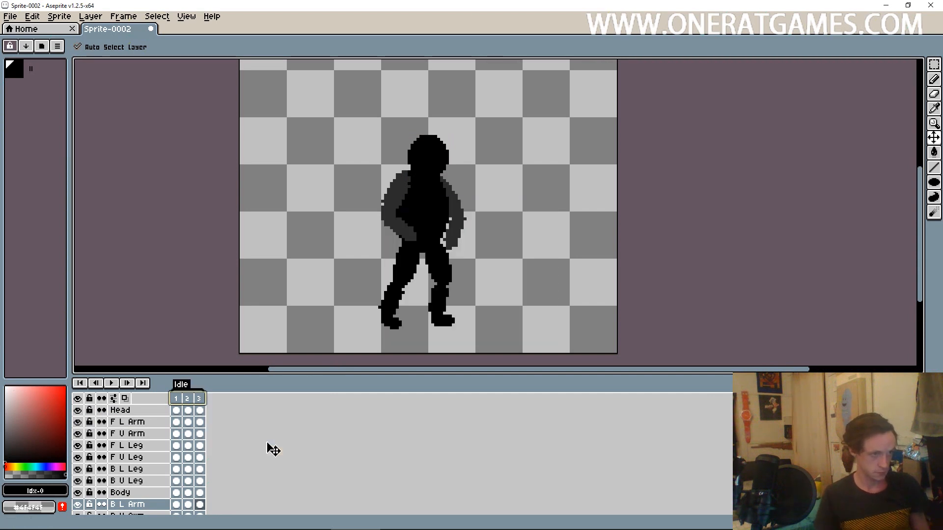
Step: Play back the Idle animation and set the duration of frames 1 to 3 to 200 milliseconds
click(179, 401)
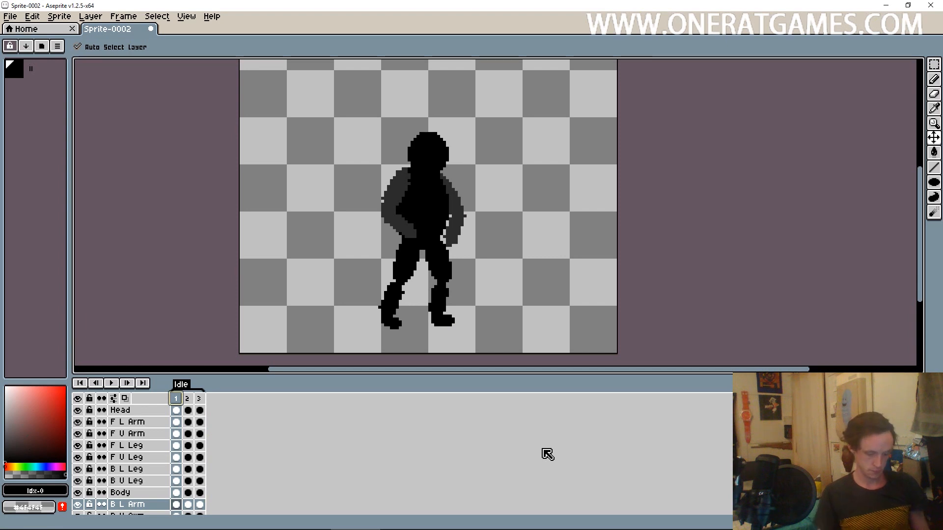
key(Return)
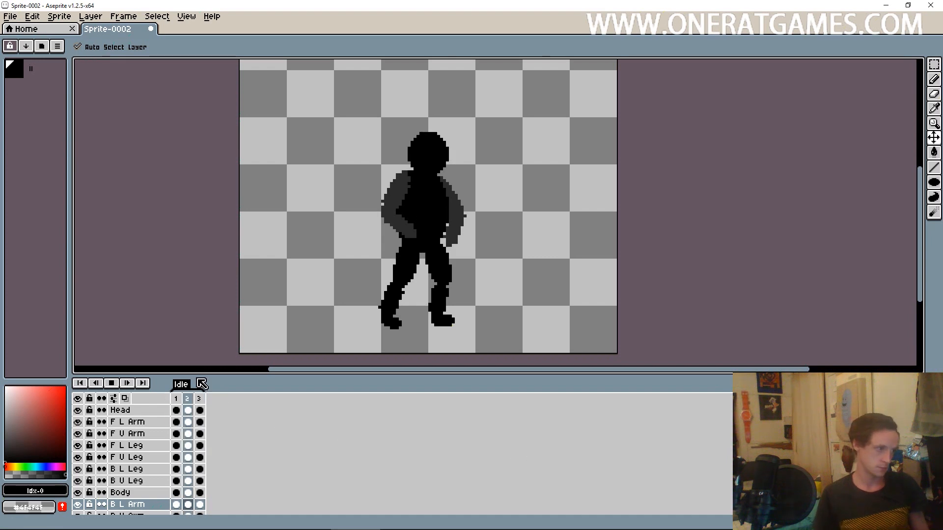
key(Return)
drag(177, 399, 202, 398)
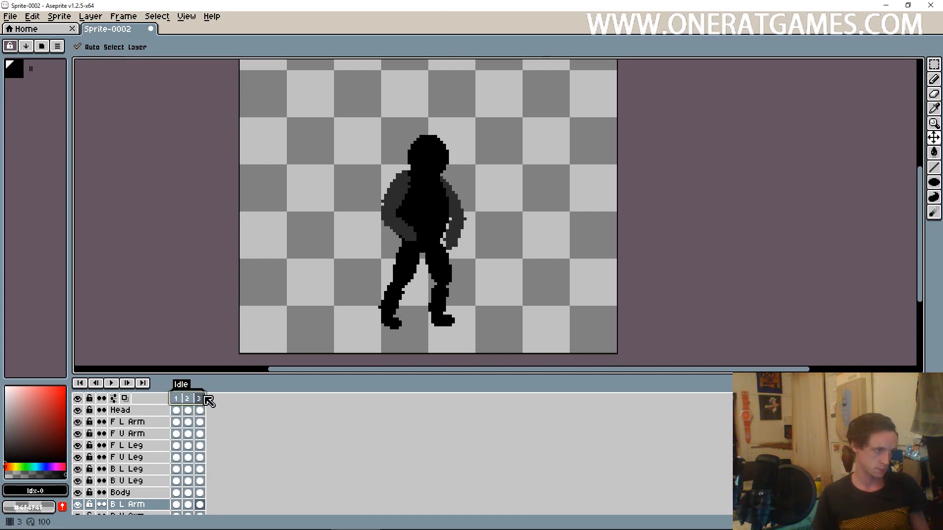
right_click(201, 397)
click(261, 404)
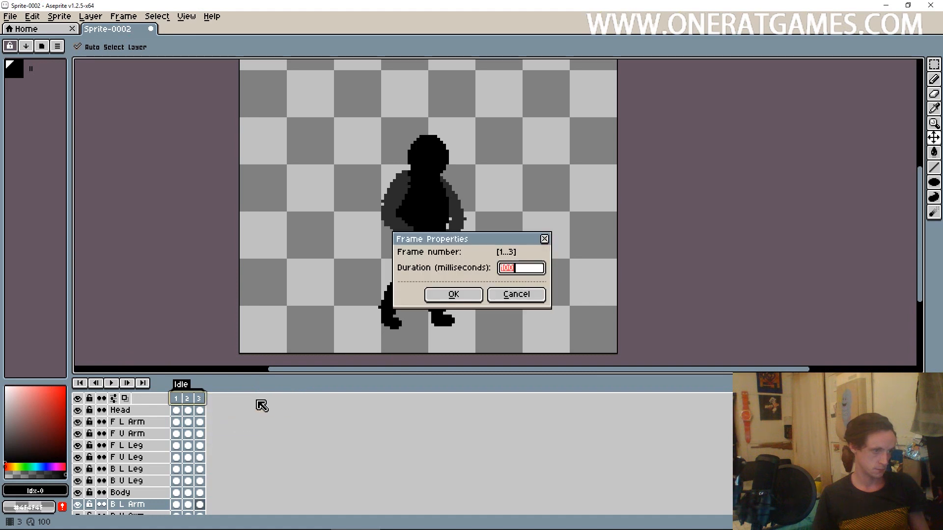
key(Return)
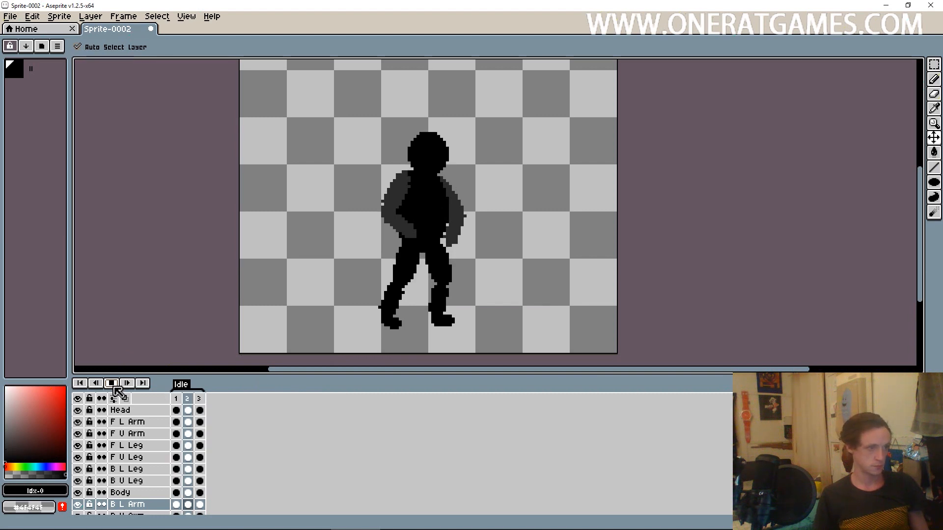
Step: Compare the three frames, lower the head by one pixel in frames 2 and 3, and replay the animation
click(113, 383)
click(177, 400)
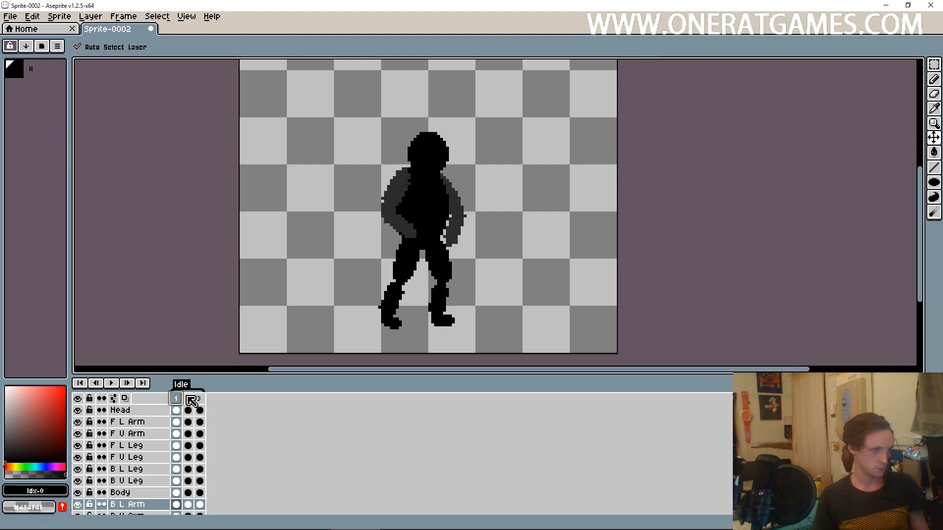
click(189, 399)
click(200, 399)
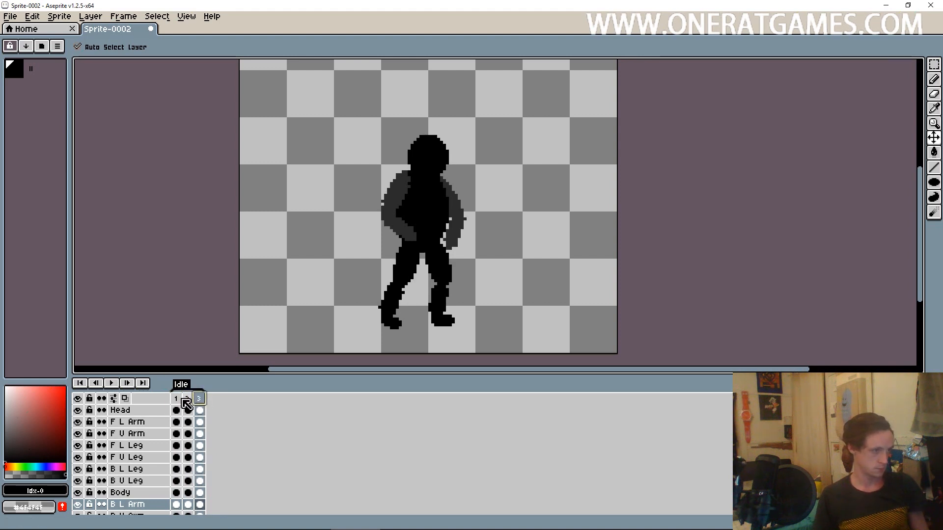
click(180, 399)
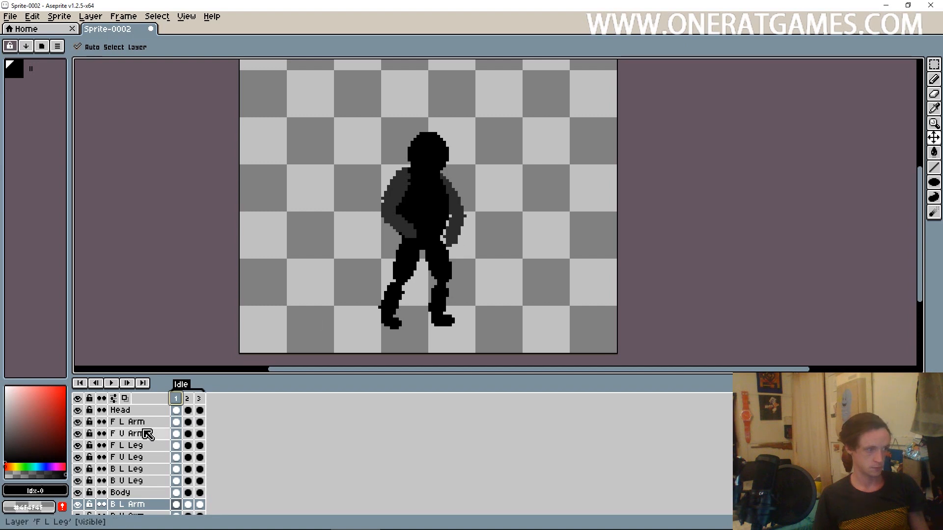
click(187, 398)
click(442, 168)
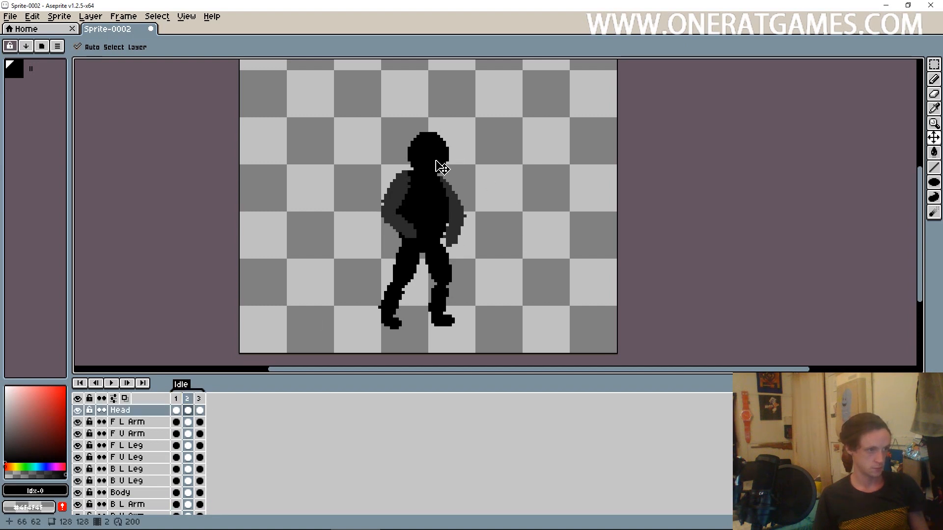
click(202, 398)
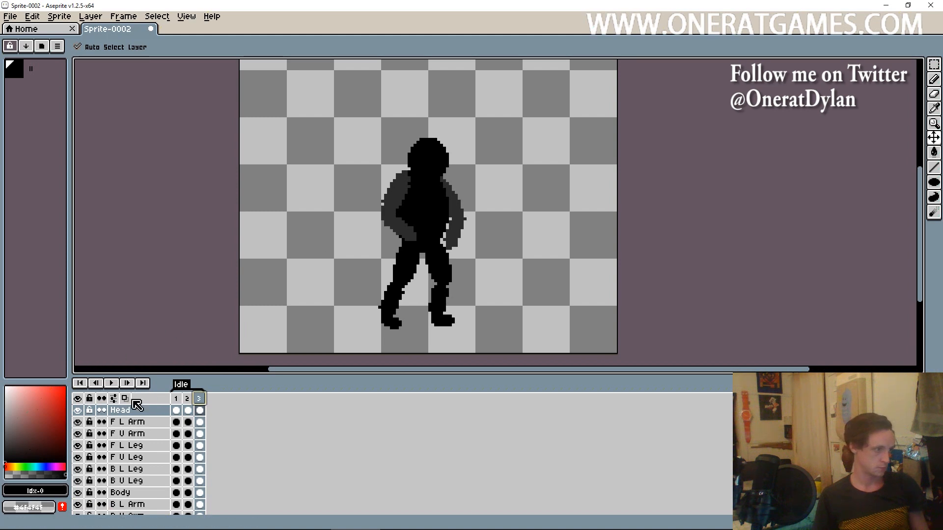
click(178, 398)
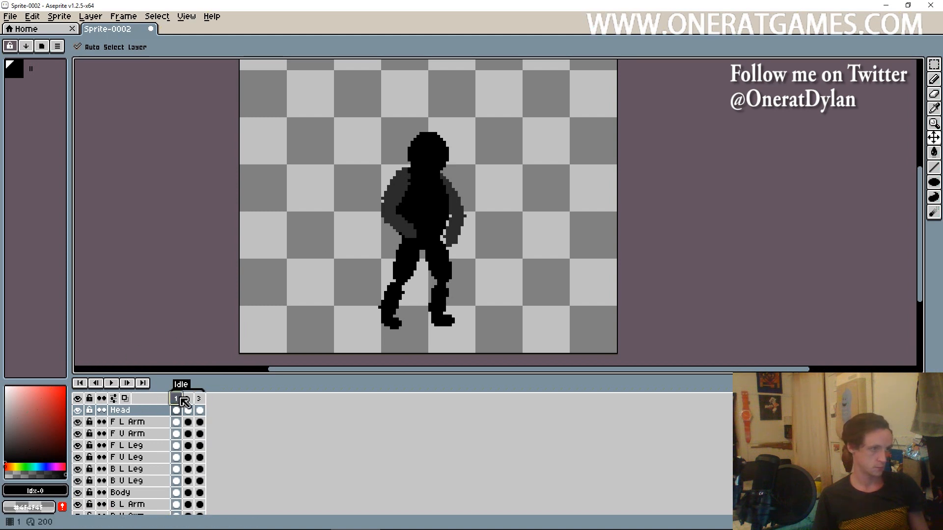
click(112, 385)
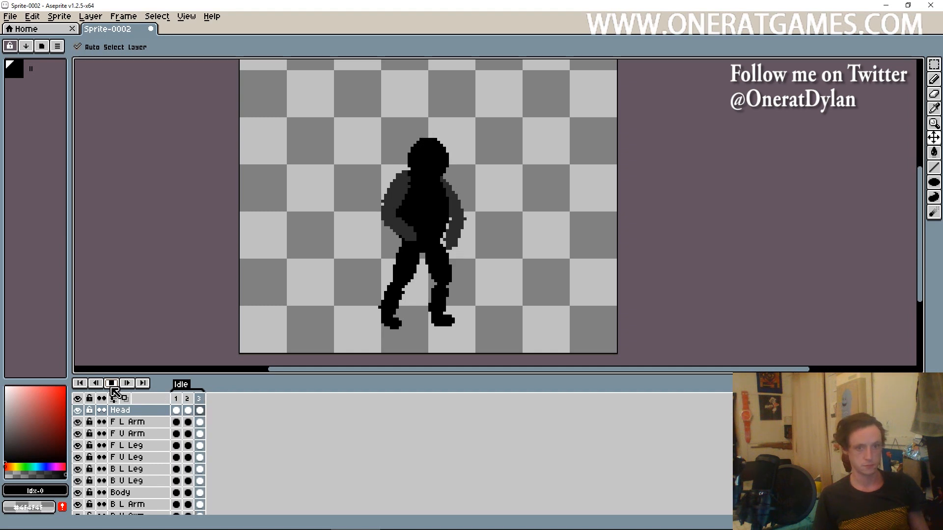
click(113, 383)
Step: Shift the head in frame 3 one pixel up and to the right and replay the Idle animation
click(400, 328)
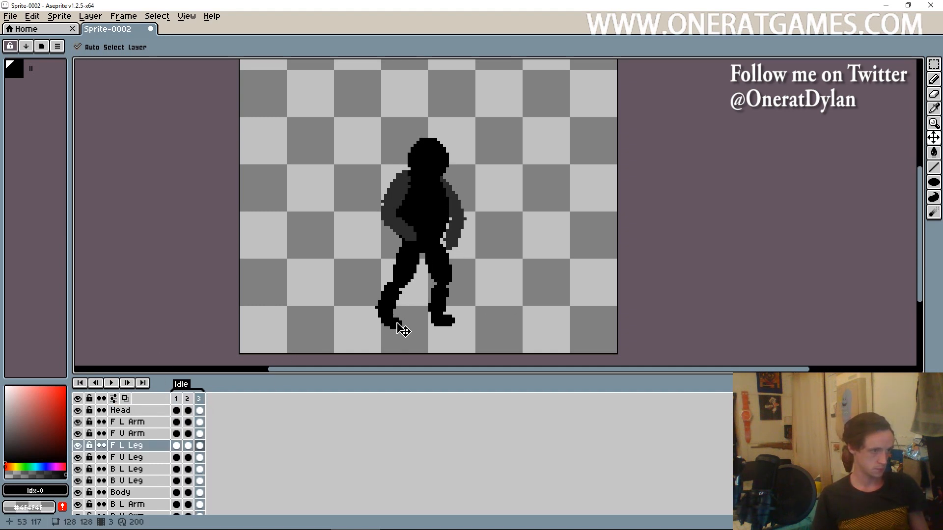
scroll(113, 393, down, 2)
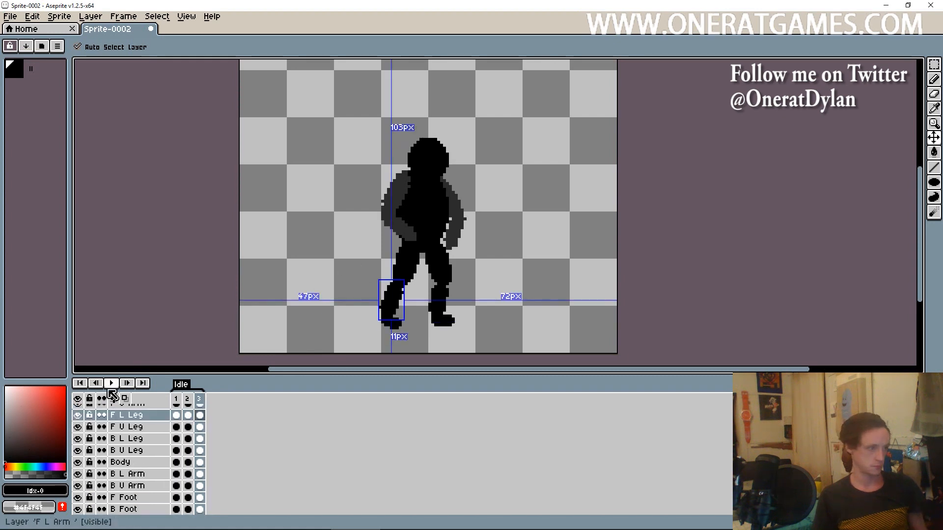
click(112, 384)
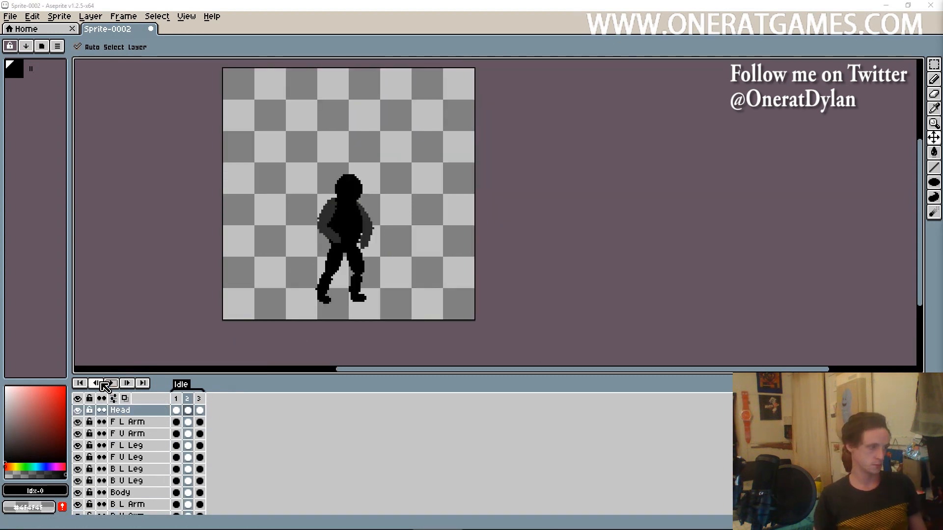
click(111, 383)
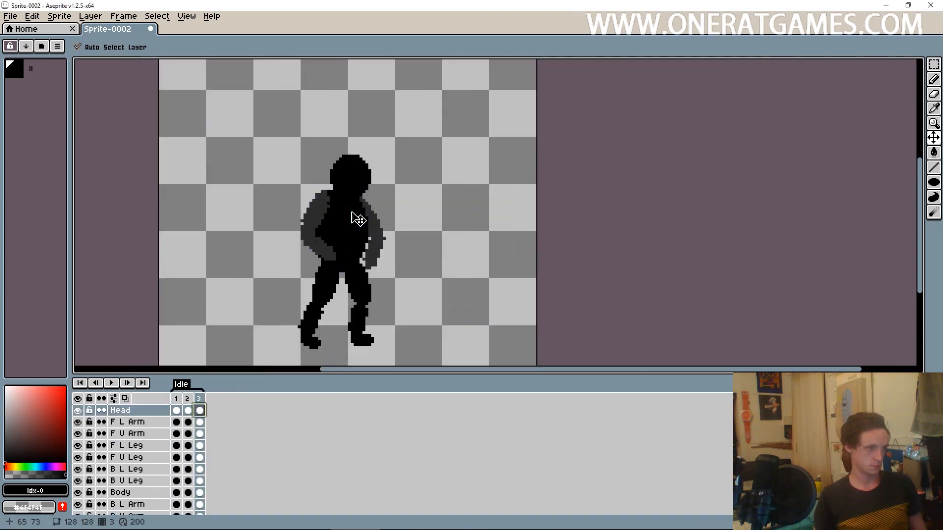
scroll(359, 216, up, 1)
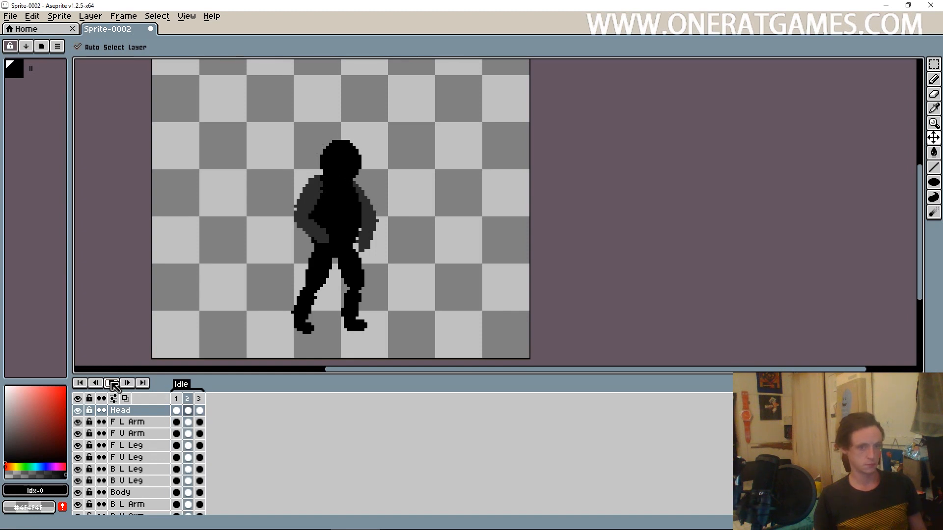
click(112, 384)
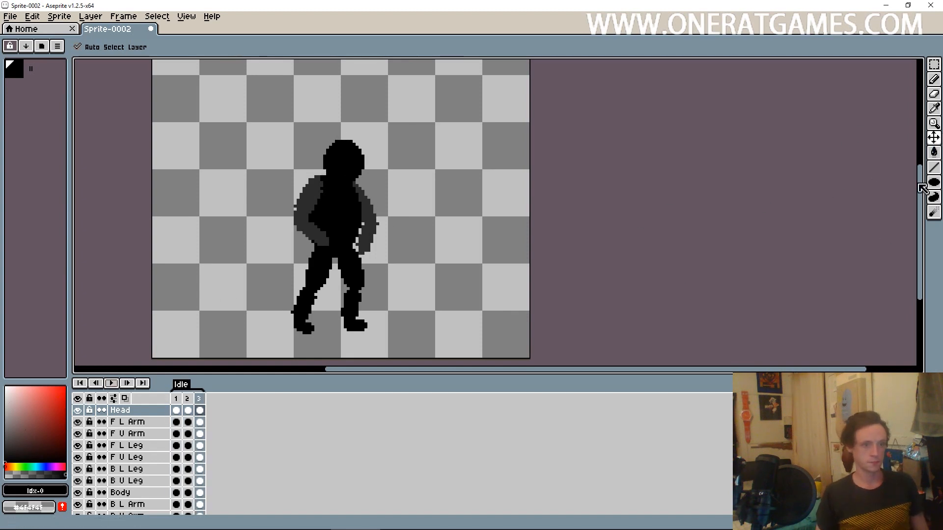
Step: Add a fourth frame copying frame 3 and adjust the end frame of the Idle tag
key(alt+n)
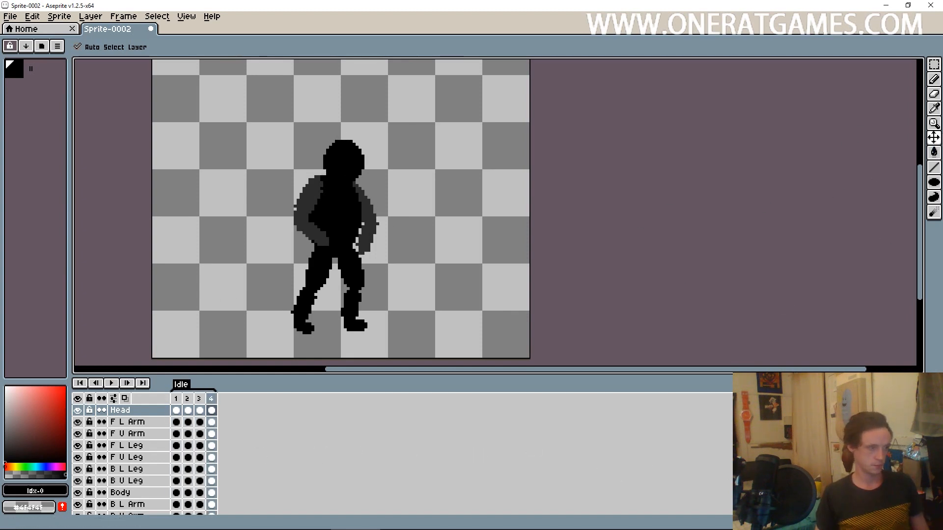
double_click(181, 385)
click(497, 263)
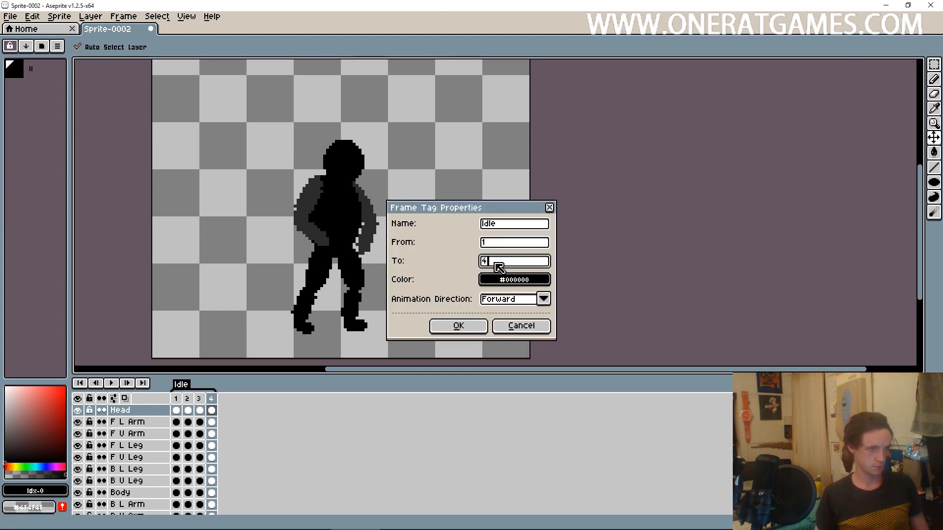
click(474, 326)
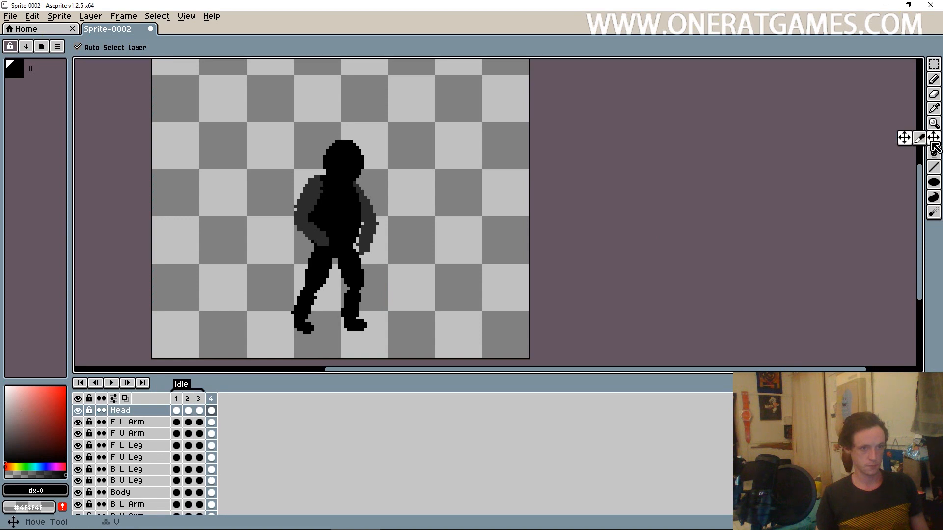
Step: Rotate the F U Arm in frame 4 by about -102 degrees and place it raised outward from the shoulder
click(314, 203)
key(ctrl)
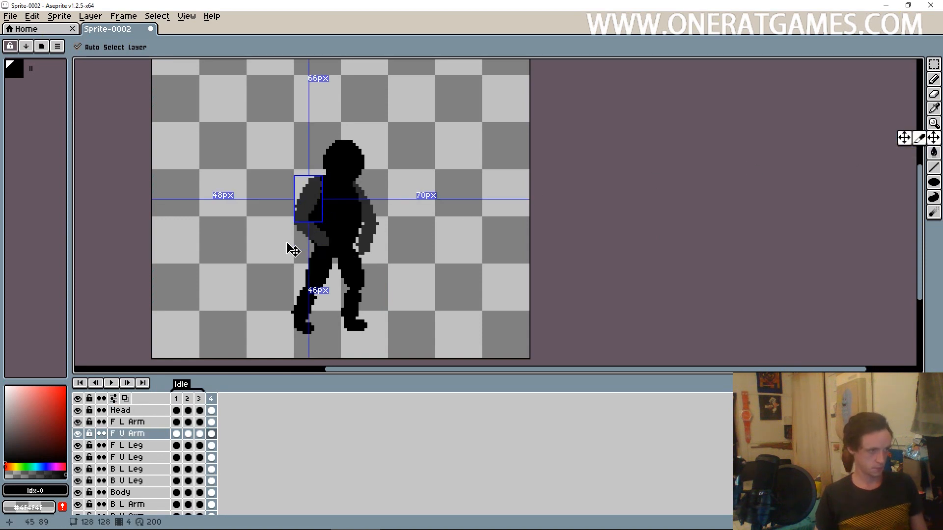
key(ctrl+t)
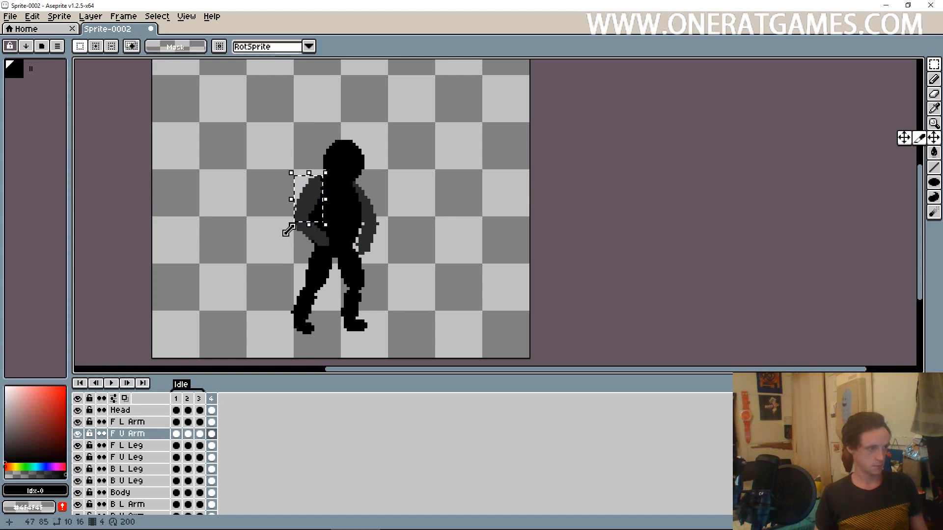
drag(284, 236, 239, 129)
drag(330, 221, 314, 191)
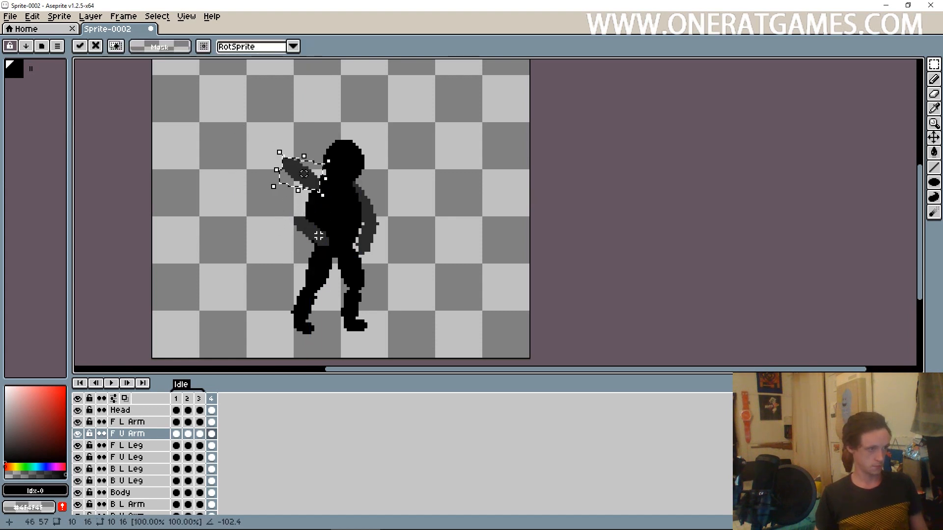
key(Return)
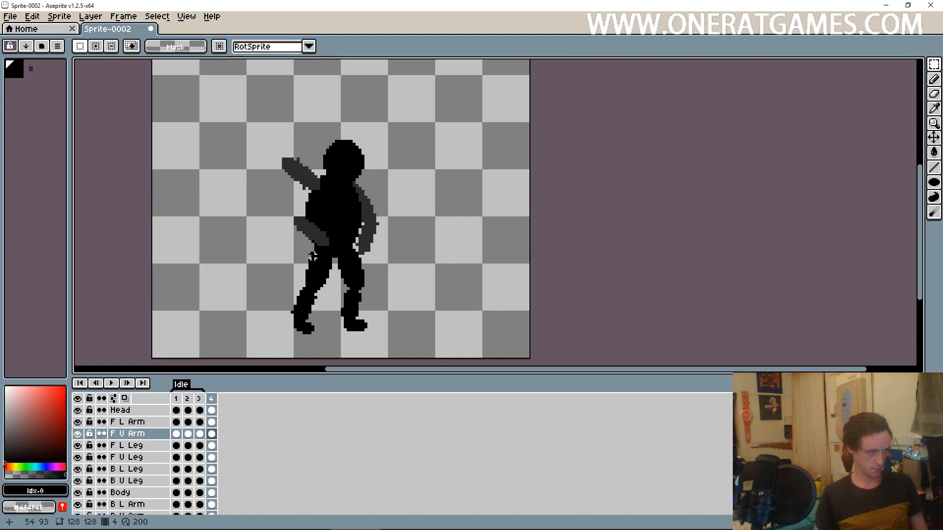
Step: Rotate the F L Arm in frame 4 by about 70 degrees and attach it to the raised elbow, pointing toward the head
key(v)
click(320, 244)
key(ctrl+t)
drag(331, 253, 364, 213)
drag(316, 236, 310, 149)
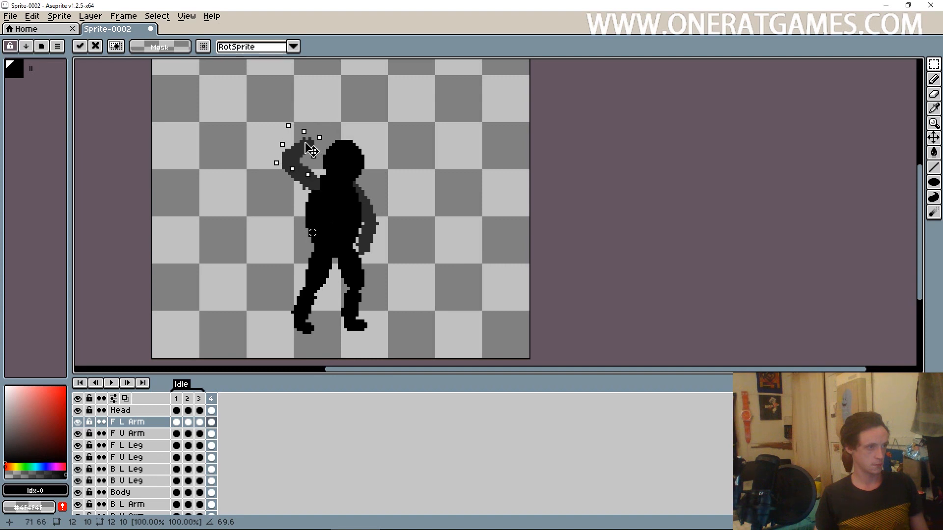
key(Return)
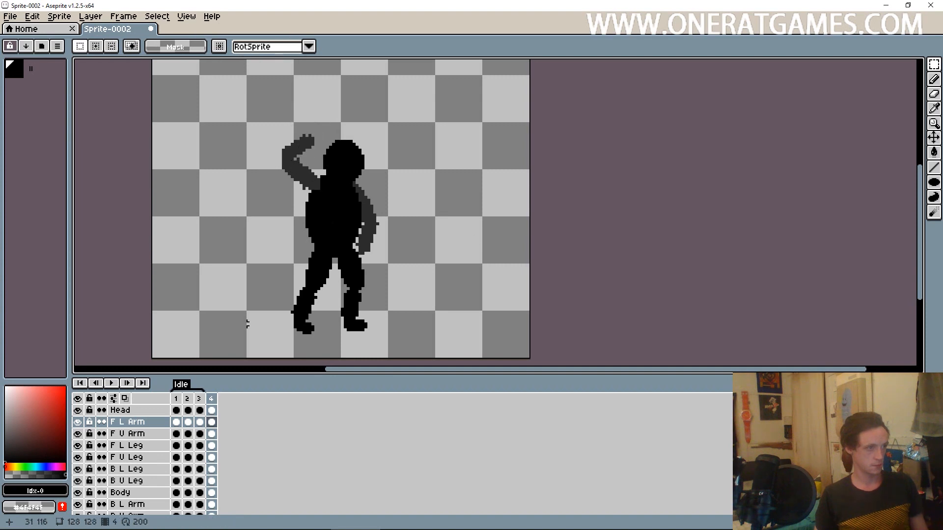
Step: Rotate the F U Leg in frame 4 by about -17 degrees so the thigh swings outward behind the body
key(v)
drag(316, 271, 306, 293)
key(ctrl+t)
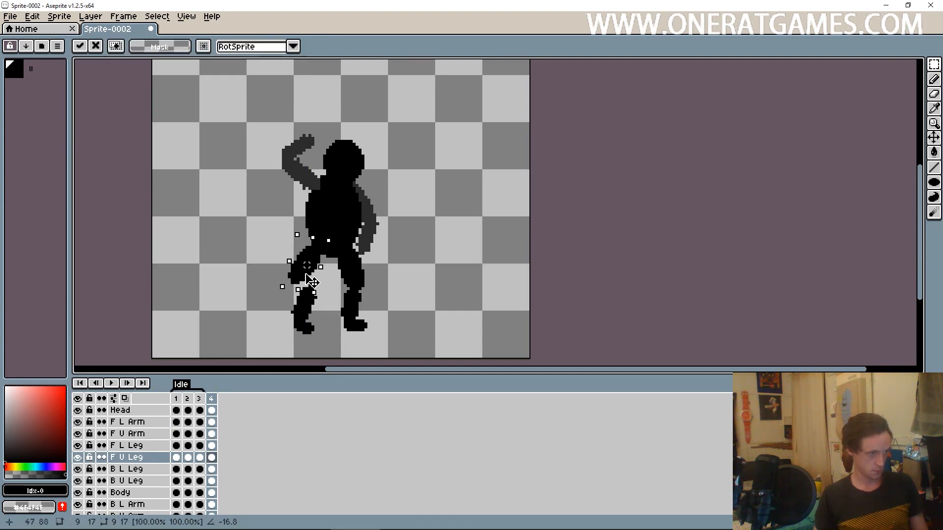
key(Return)
Step: Rotate the F L Leg in frame 4 outward and attach it to the end of the swung-back thigh
key(v)
click(301, 308)
key(m)
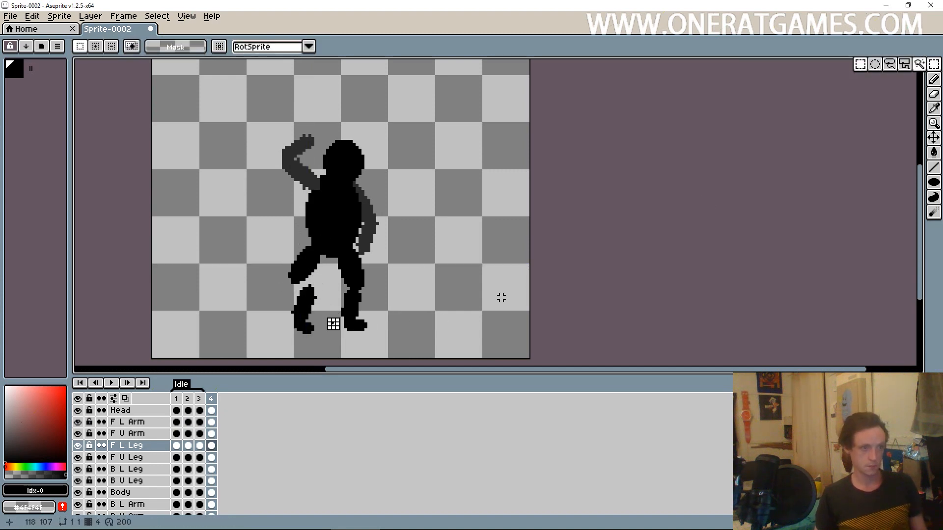
click(501, 297)
key(v)
key(ctrl+t)
mouse_move(329, 285)
mouse_down()
mouse_move(339, 297)
mouse_move(287, 289)
mouse_move(351, 293)
mouse_move(316, 273)
mouse_up()
click(364, 306)
Step: Readjust the F U Leg in frame 4 to meet the shin and move the detached foot onto the end of that leg
key(v)
click(312, 270)
key(ctrl+t)
key(Return)
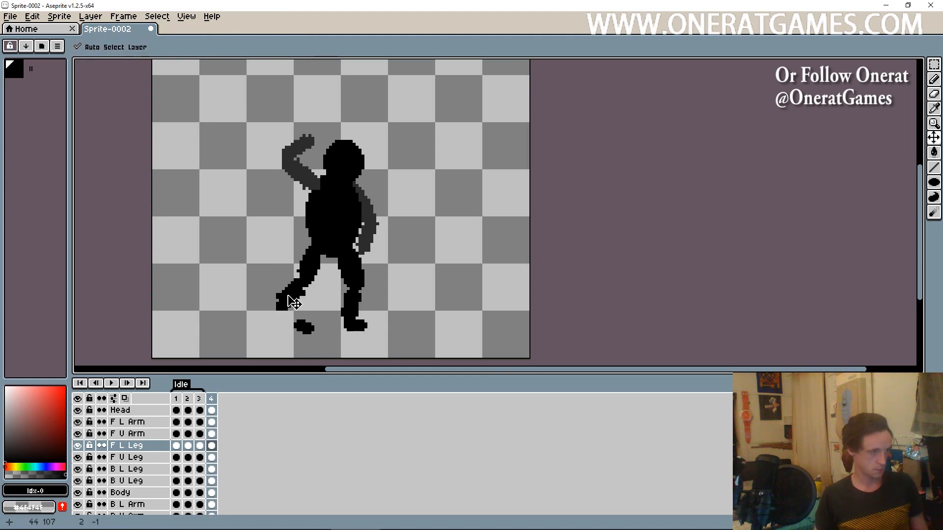
drag(313, 331, 292, 321)
Step: Rotate the B U Leg by about 10 degrees and the B L Leg by about -11 degrees in frame 4, bending the knee
click(360, 272)
key(ctrl+t)
drag(371, 296, 385, 298)
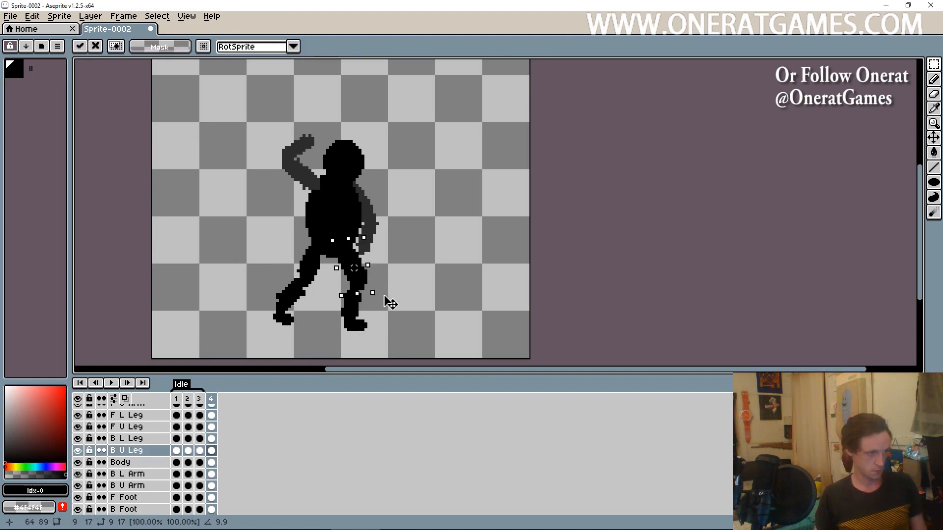
click(349, 308)
key(v)
click(349, 309)
key(ctrl+t)
drag(368, 341, 363, 305)
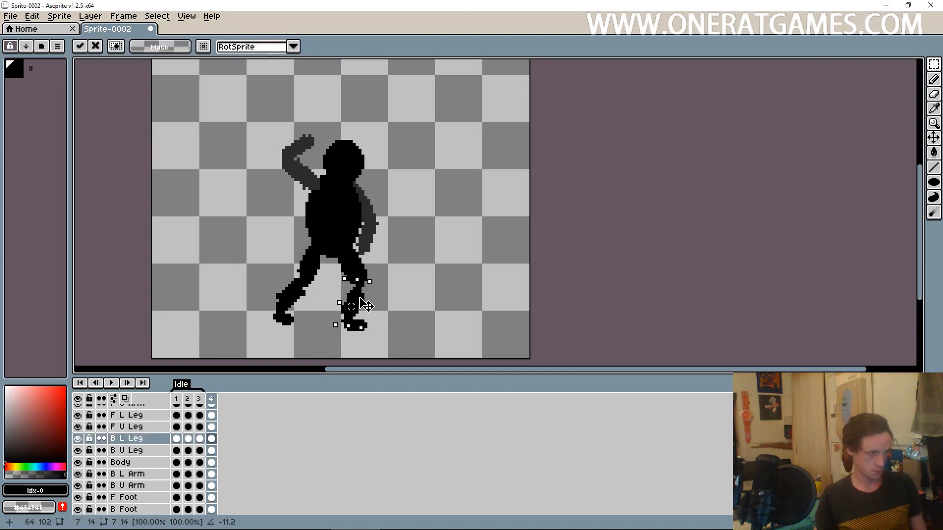
key(Return)
Step: Lower the body, head and both arms in frame 4 by about two pixels
click(357, 280)
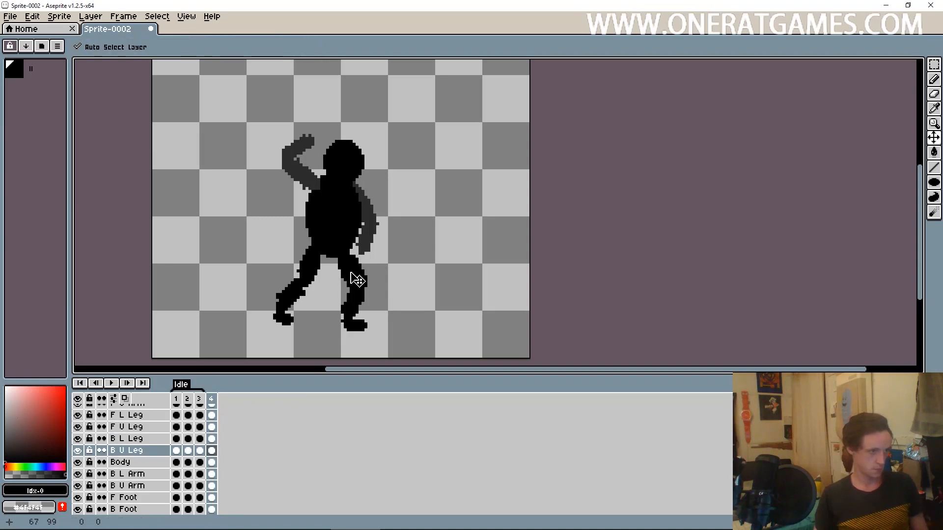
drag(351, 271, 351, 277)
drag(331, 229, 331, 234)
drag(313, 182, 313, 187)
drag(294, 149, 294, 156)
drag(347, 161, 347, 167)
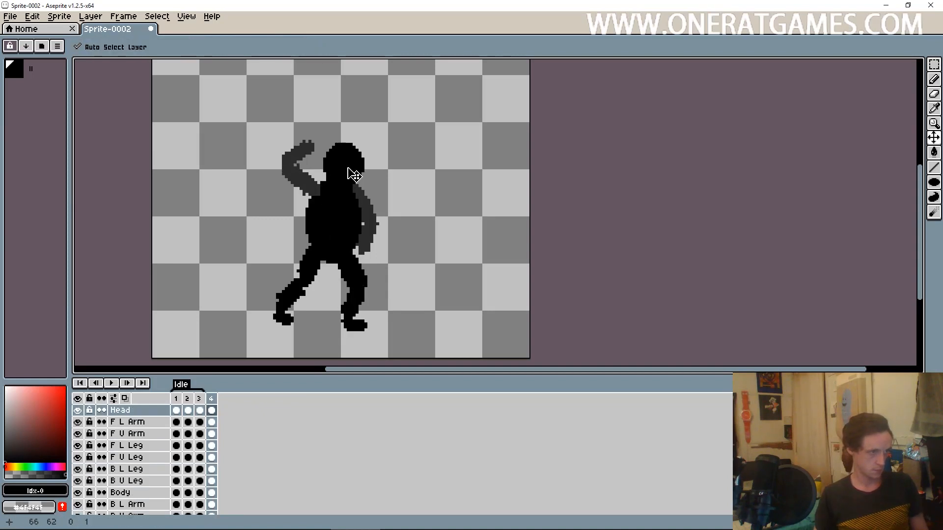
drag(367, 199, 367, 203)
click(374, 241)
Step: Compare frame 4 with frame 3, then shift the back leg and its foot in frame 4 one pixel away from the front leg
key(Left)
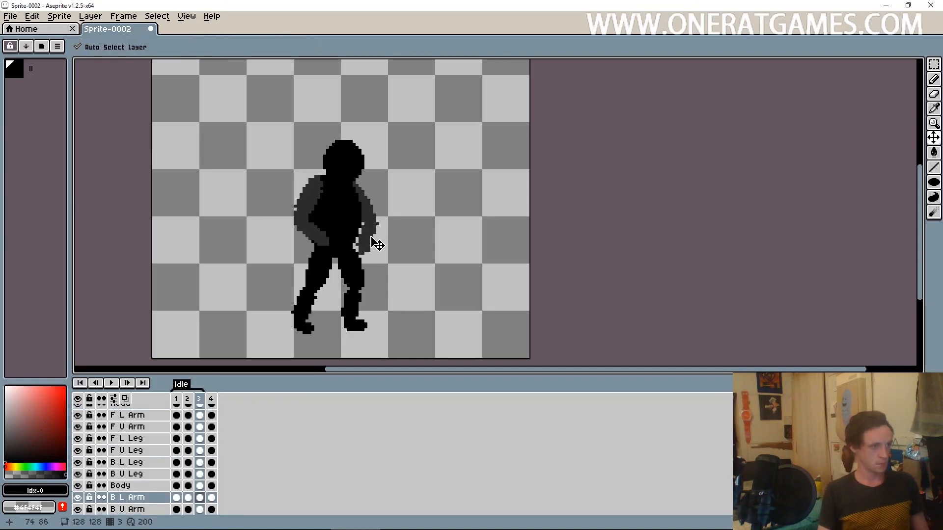
key(Right)
key(Left)
key(Right)
drag(353, 297, 362, 320)
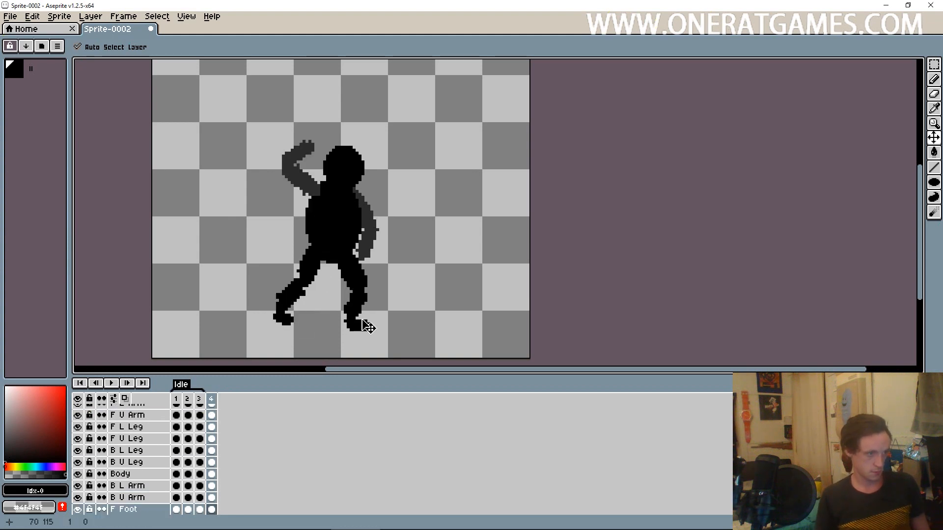
drag(356, 275, 359, 275)
Step: Rotate the B U Arm outward and the B L Arm inward in frame 4 so the hand rests on the hip
click(362, 212)
click(372, 221)
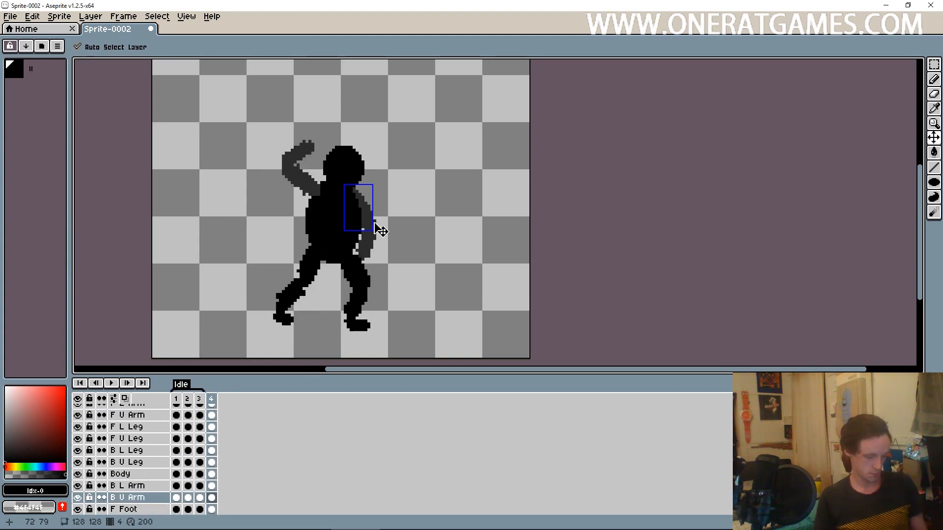
key(ctrl+t)
drag(379, 234, 377, 213)
key(ctrl+d)
key(v)
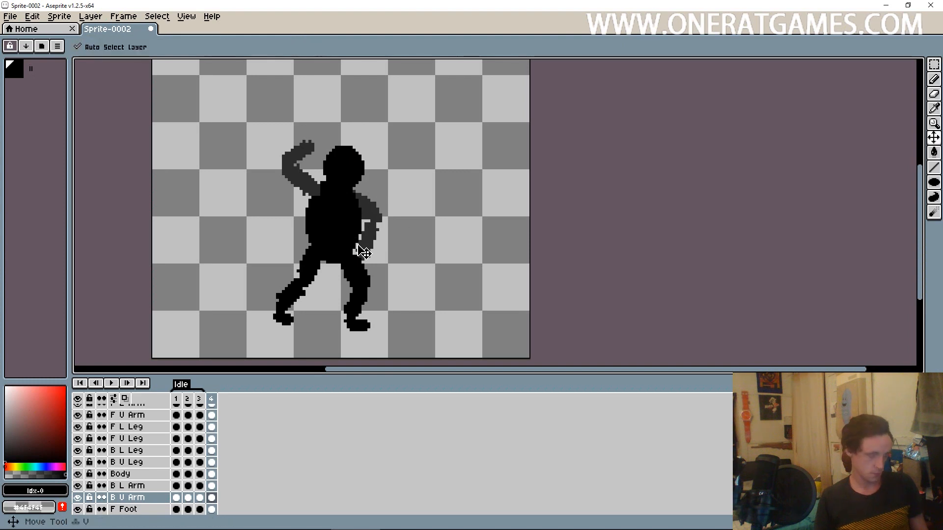
click(365, 247)
key(ctrl+t)
drag(387, 266, 361, 241)
key(ctrl+d)
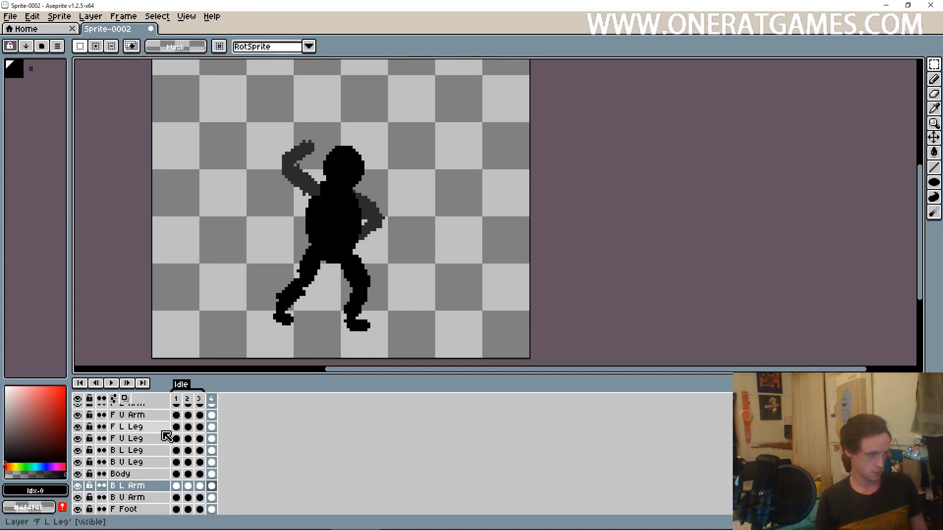
Step: Fill the gap along the hip edge of the Body in frame 4 with black pencil pixels
click(211, 474)
scroll(366, 225, up, 1)
key(e)
scroll(366, 226, up, 1)
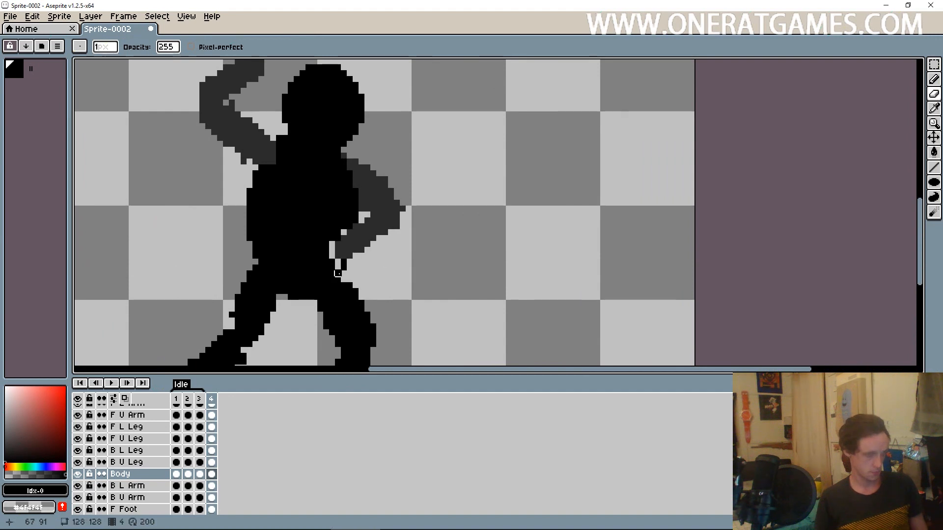
key(b)
mouse_move(338, 270)
mouse_down()
mouse_move(332, 253)
mouse_move(343, 231)
mouse_up()
scroll(345, 293, down, 3)
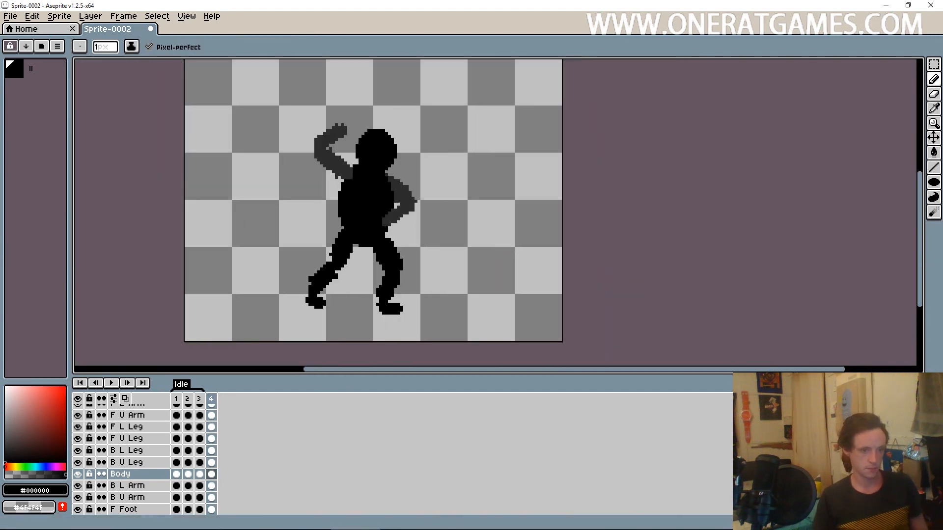
Step: Add a fifth frame copying frame 4 and shift its head one pixel toward the raised arm
key(alt+n)
key(v)
scroll(427, 171, up, 1)
click(364, 167)
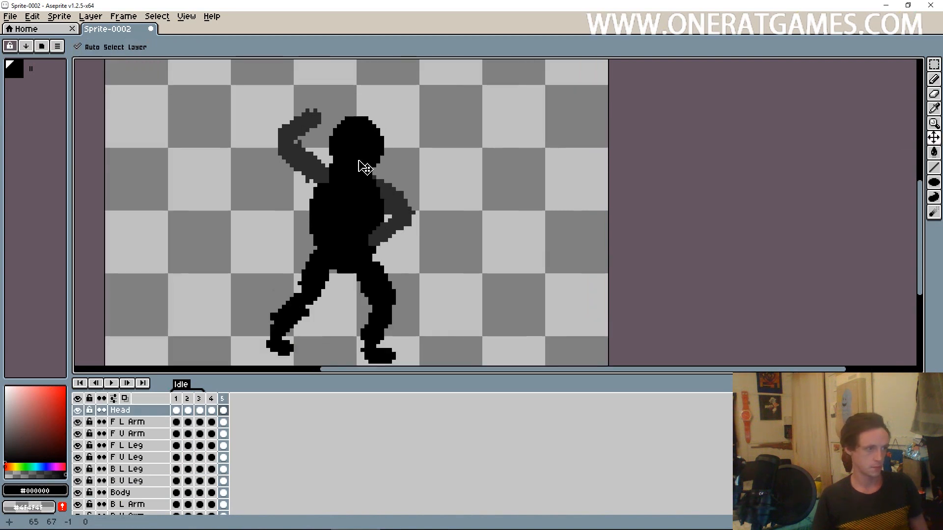
Step: Apply a slight transform to the Body in frame 5 and shift the B U Arm and B L Arm one pixel inward
click(346, 229)
key(ctrl+t)
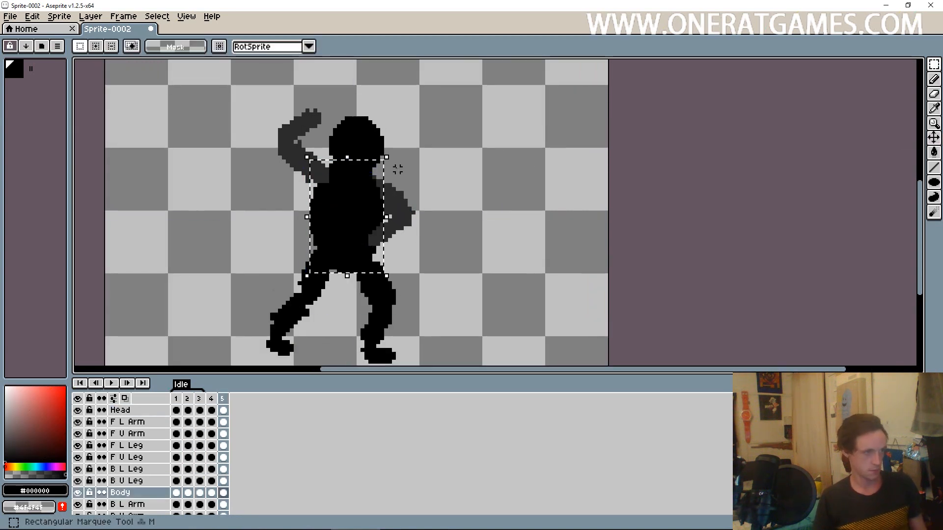
key(ctrl+d)
key(v)
click(400, 202)
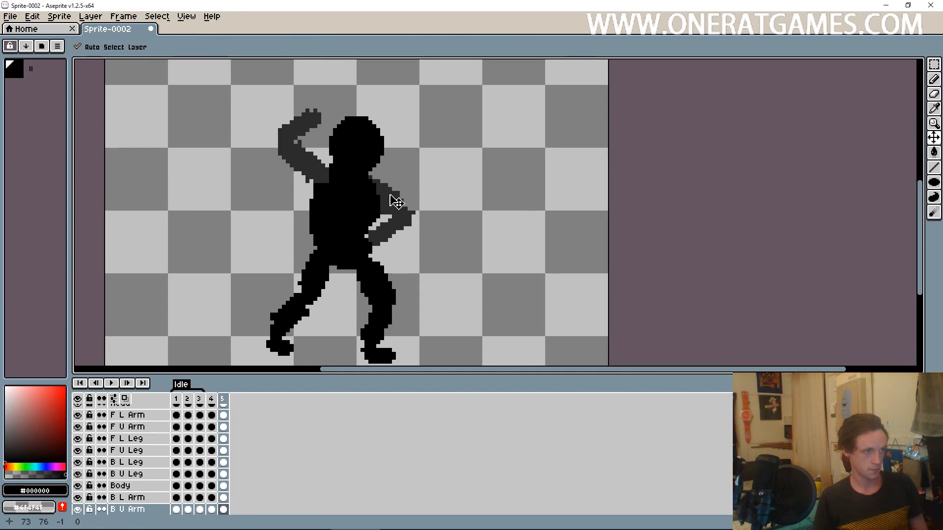
click(397, 224)
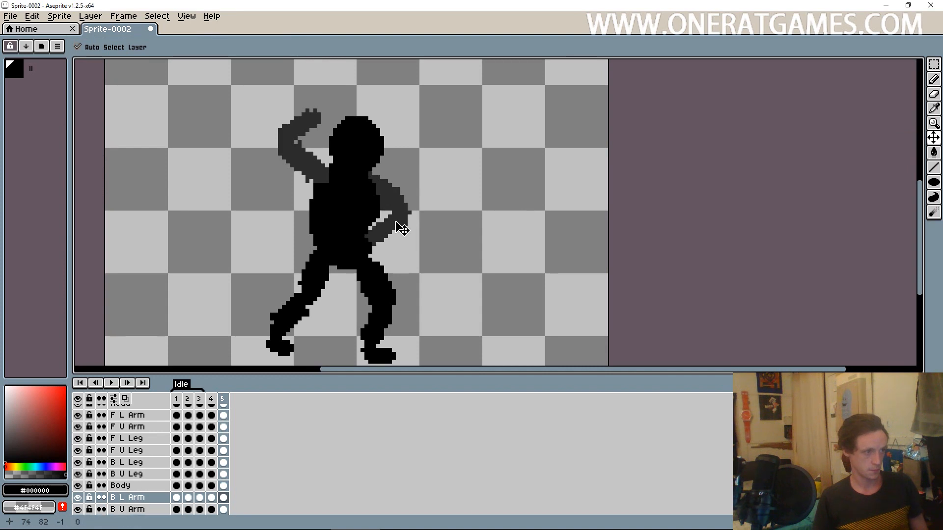
Step: Try rotating the F U Arm in frame 5 by about -12 degrees and moving the F L Arm up to its elbow
click(304, 165)
key(ctrl+t)
drag(339, 132, 352, 137)
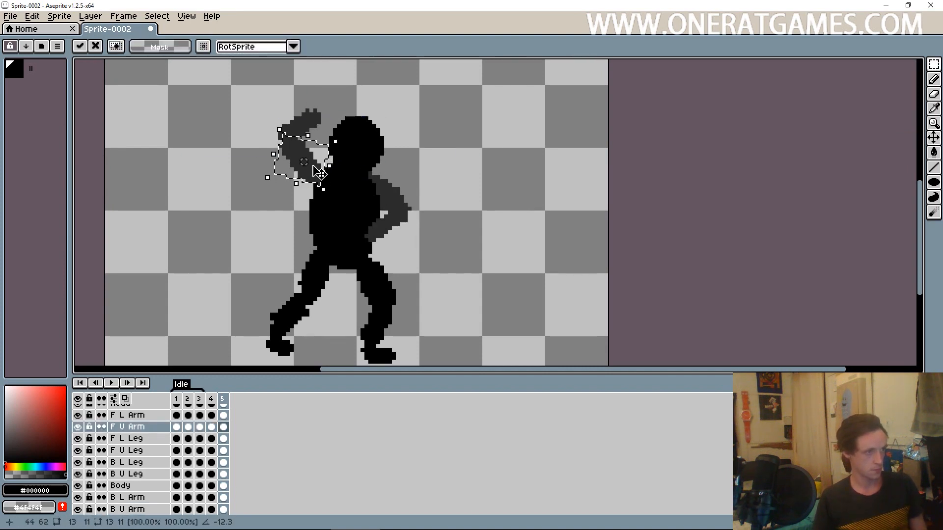
drag(313, 166, 318, 169)
click(264, 134)
key(v)
drag(305, 123, 313, 120)
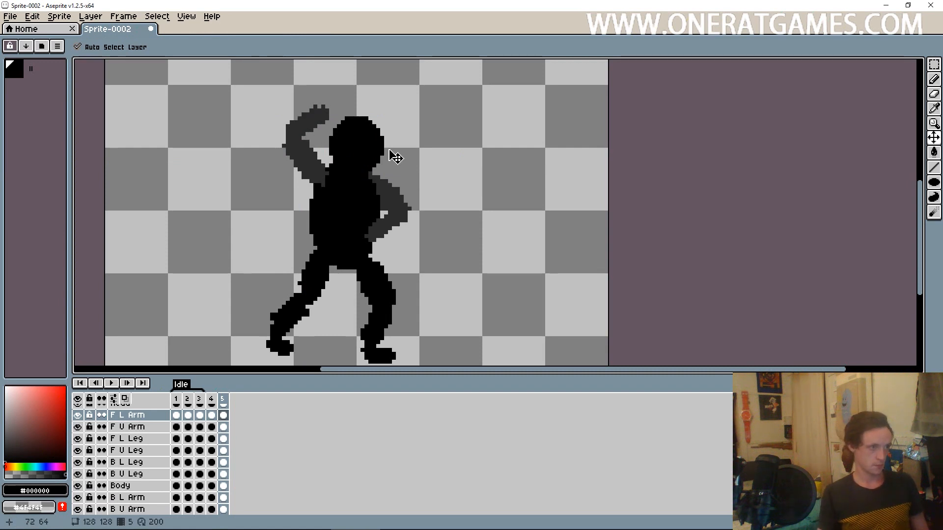
Step: Rotate the F U Arm in frame 5 outward to a lower angle and reattach it to the shoulder
click(310, 162)
key(ctrl+t)
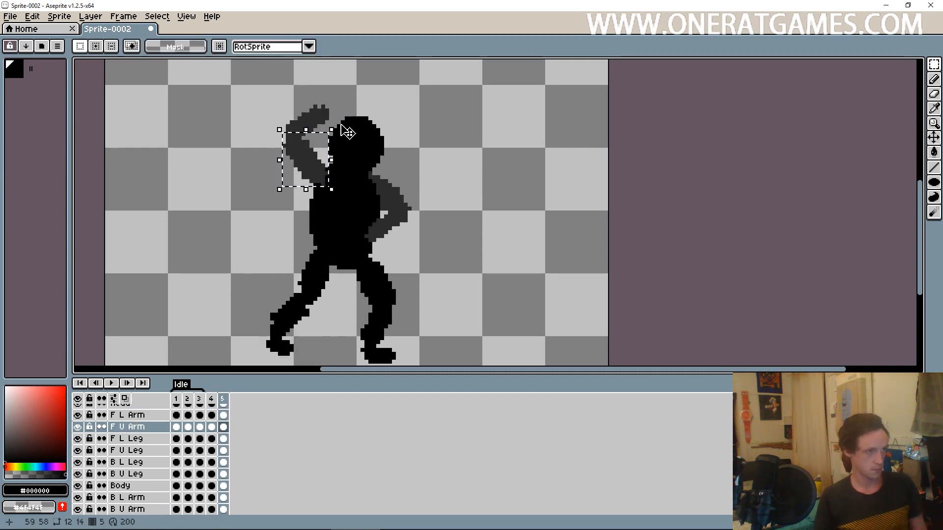
drag(340, 126, 330, 114)
drag(315, 172, 319, 176)
key(ctrl+d)
Step: Rotate the F L Arm in frame 5 by about 29 degrees and place it on the lowered elbow
key(v)
click(312, 126)
key(ctrl+t)
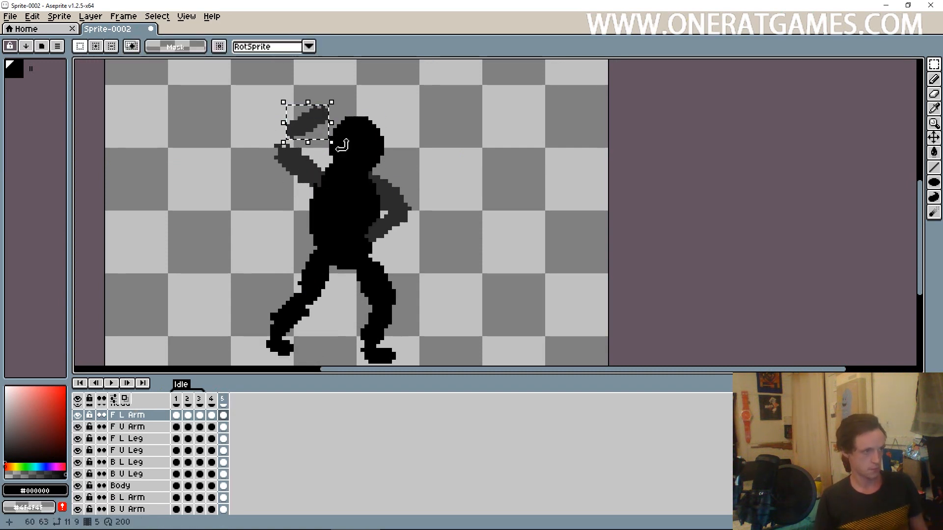
drag(342, 145, 309, 140)
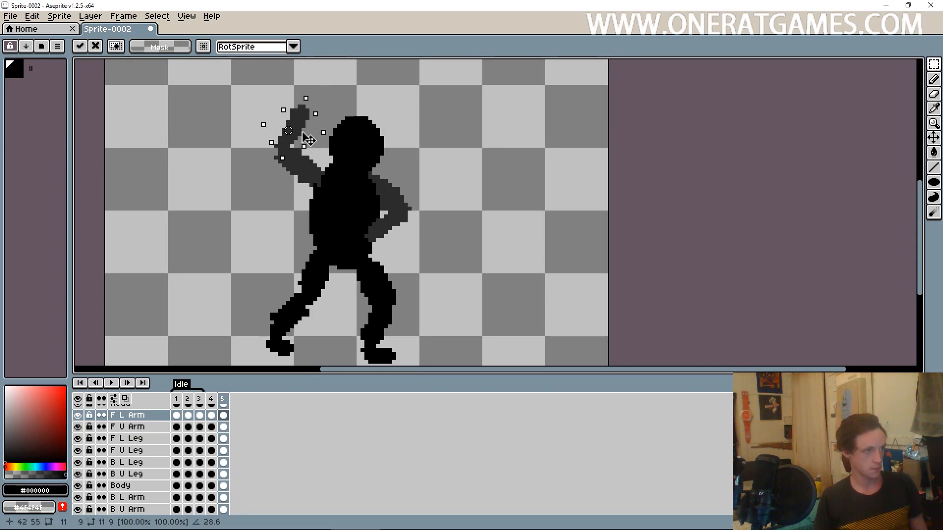
key(ctrl+d)
Step: Compare frame 5 with frame 4, then rotate frame 5's F U Arm closer to horizontal and reattach the F L Arm at the elbow
scroll(430, 178, down, 1)
key(Left)
key(Right)
key(Left)
key(Right)
scroll(371, 146, up, 1)
click(935, 140)
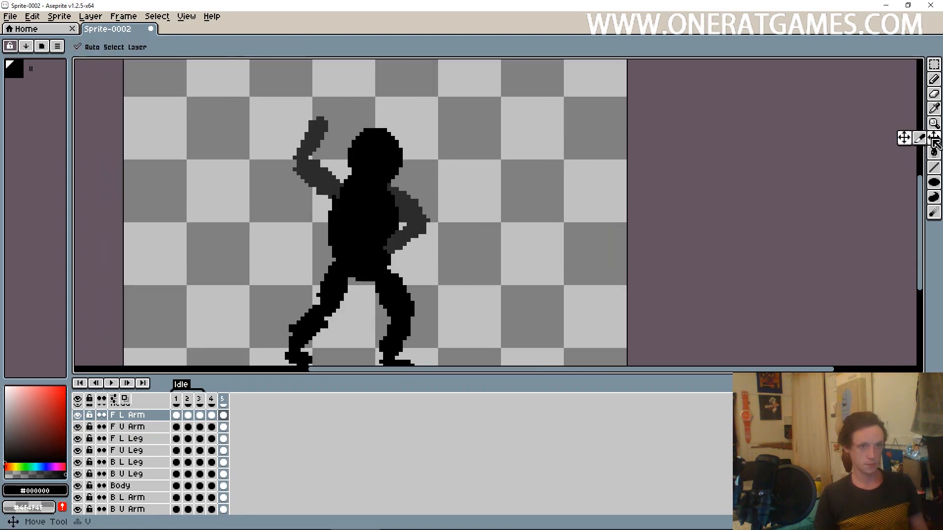
click(316, 182)
key(ctrl+t)
key(ctrl+d)
key(v)
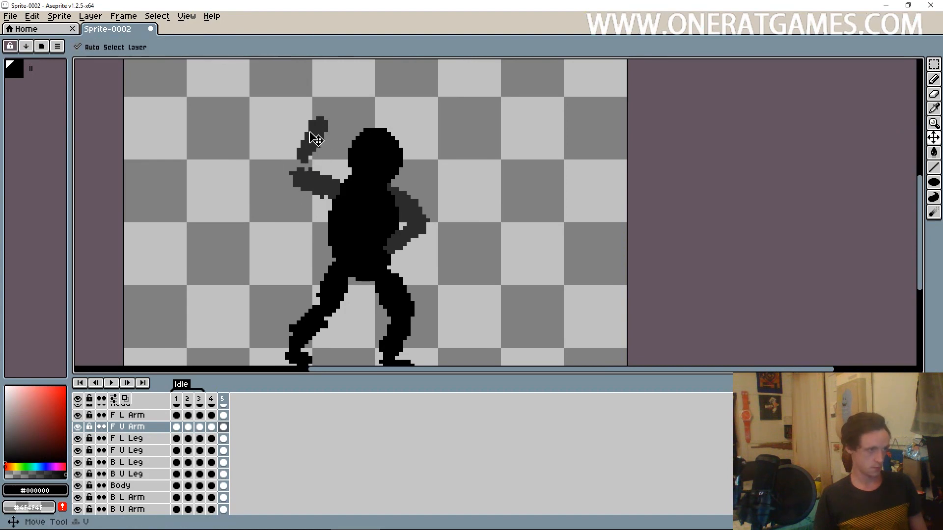
drag(312, 136, 300, 147)
scroll(235, 316, down, 1)
drag(210, 398, 220, 398)
right_click(219, 398)
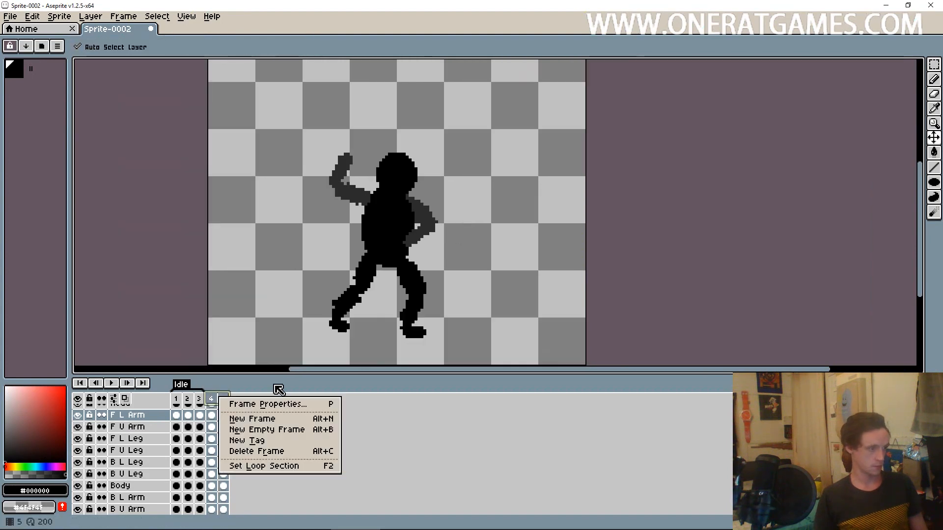
Step: Insert a copy of frame 3 directly after it as the new frame 4
click(199, 400)
key(ctrl+v)
key(Escape)
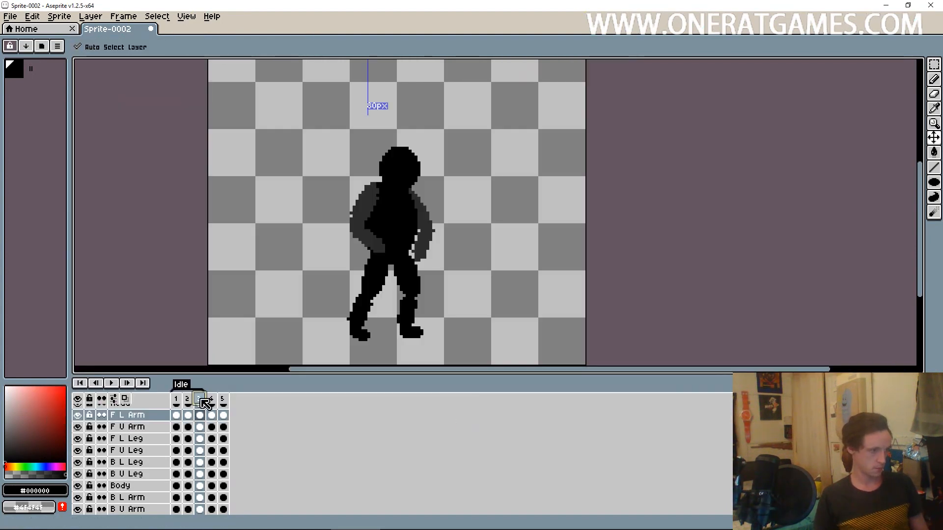
key(alt+n)
Step: Set the end frame of the Idle tag to 3
click(180, 385)
double_click(501, 261)
text(3)
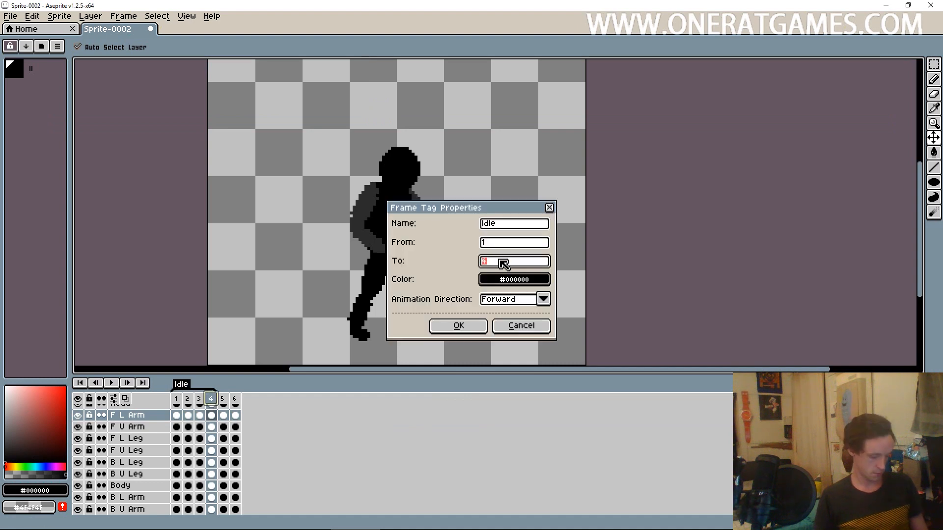
click(459, 325)
Step: Tag frames 4 to 6 as "Attack Wind Up" with forward animation direction
drag(212, 399, 236, 399)
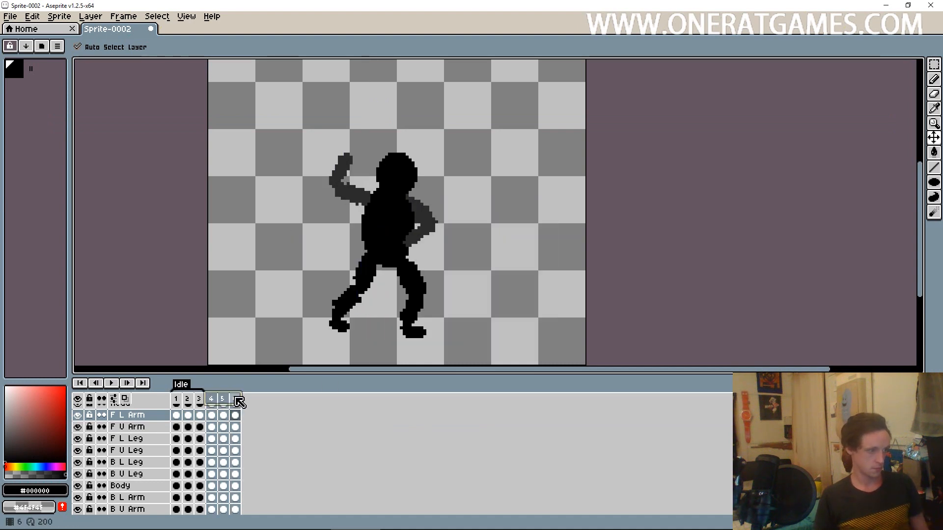
right_click(236, 399)
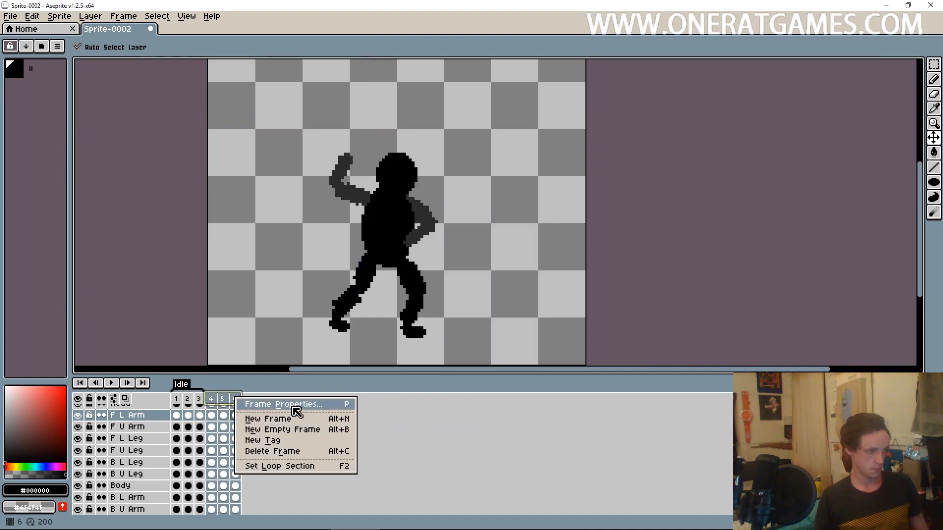
click(281, 441)
right_click(216, 399)
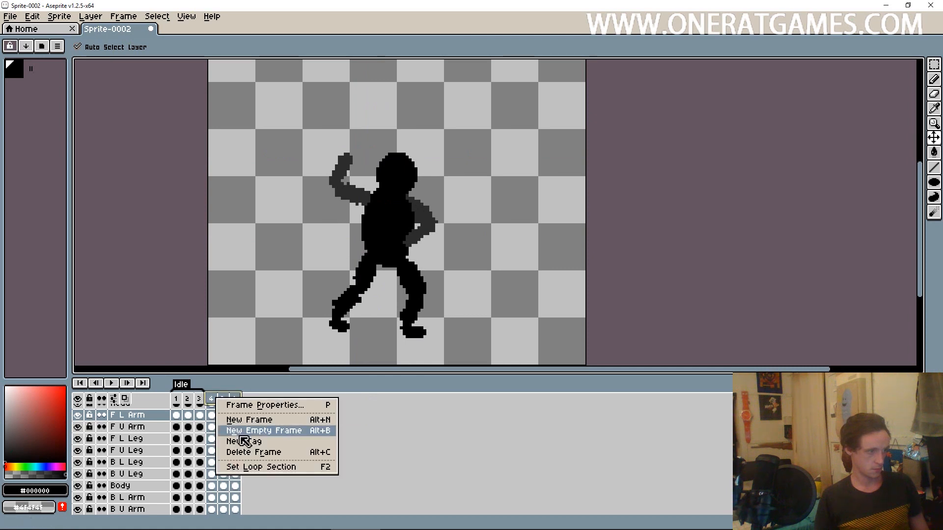
click(253, 445)
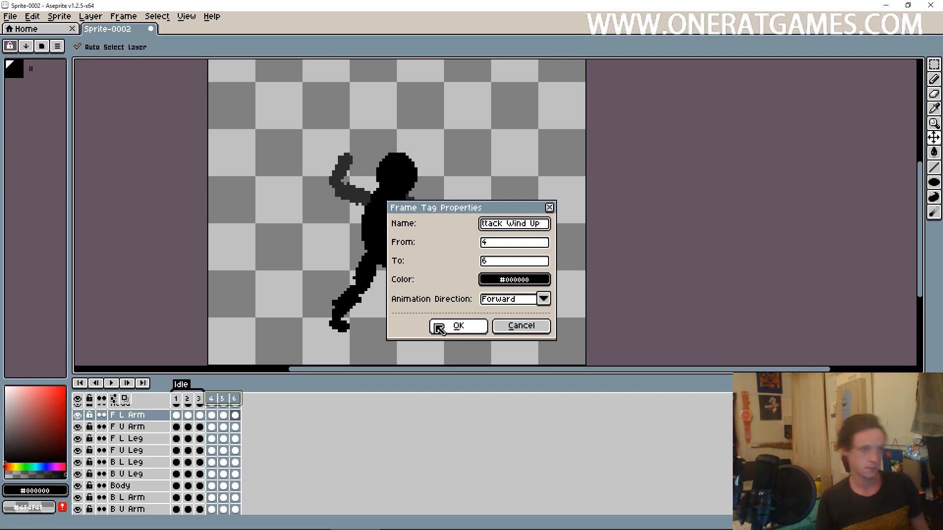
click(457, 326)
Step: Check the playback options and play the Attack Wind Up animation from frame 4
click(216, 400)
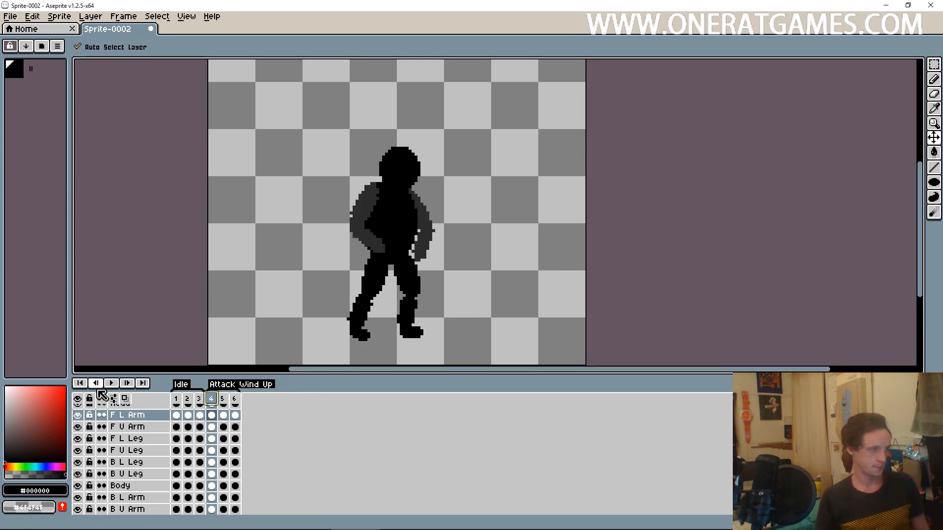
right_click(111, 383)
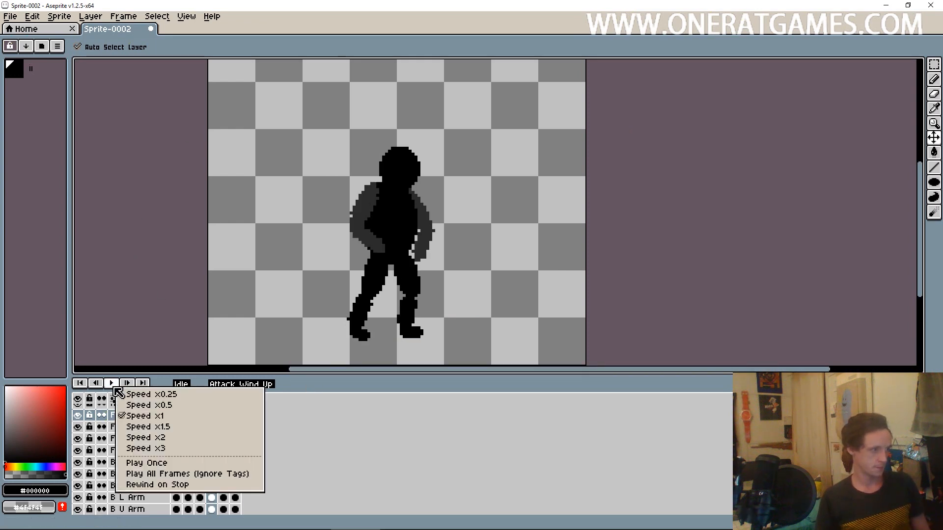
click(422, 439)
click(111, 385)
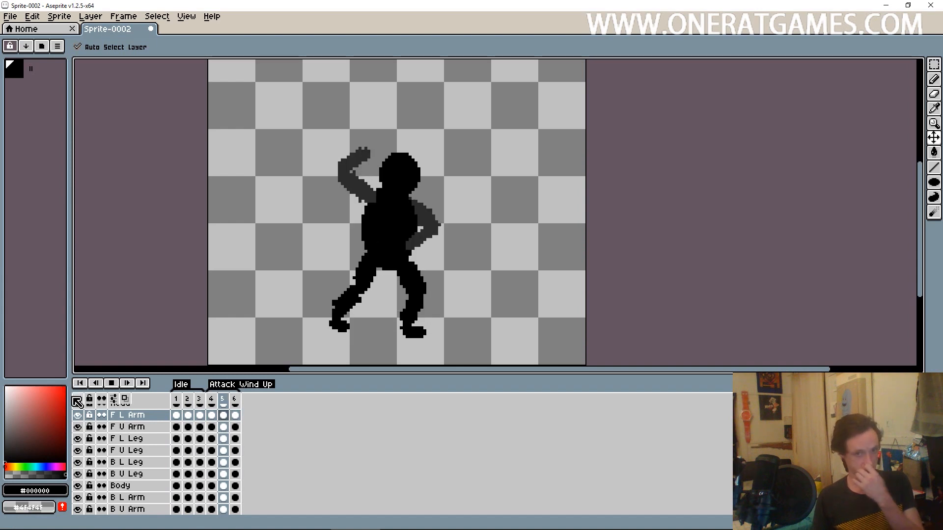
Step: Inspect the wind-up pose and back leg on frame 6 and play the animation through once more
click(111, 384)
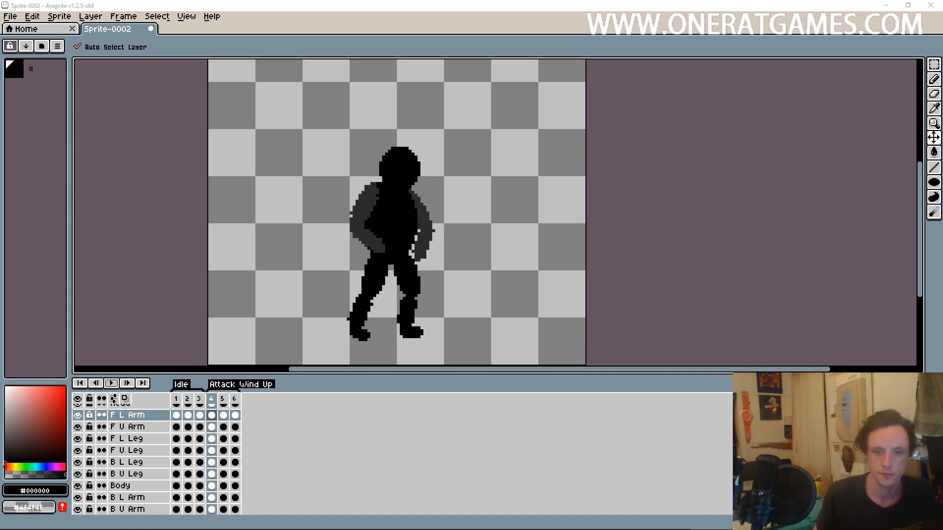
click(235, 398)
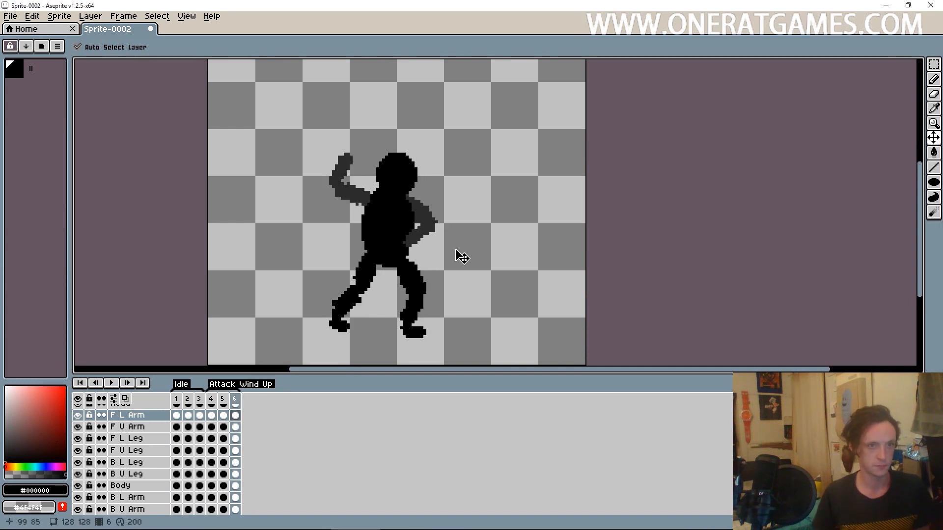
scroll(462, 257, up, 1)
click(421, 276)
click(432, 320)
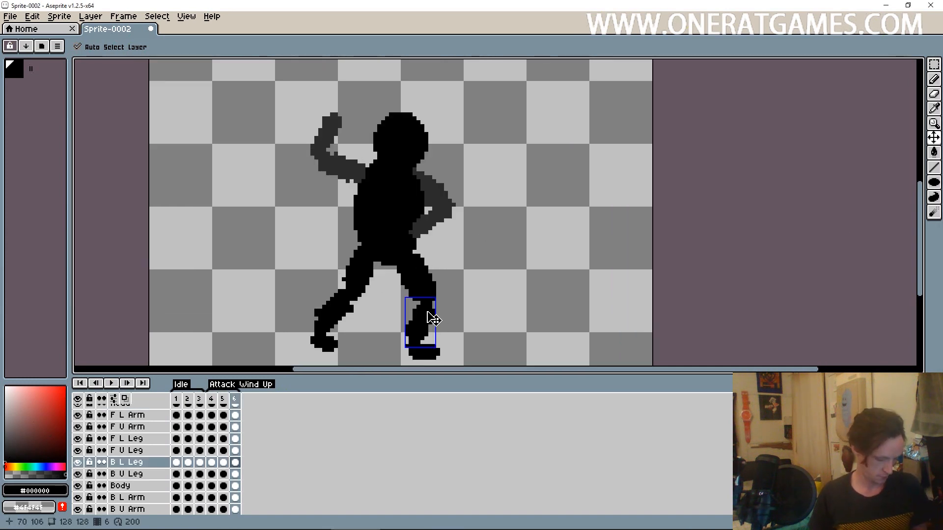
drag(432, 319, 448, 294)
scroll(534, 321, down, 1)
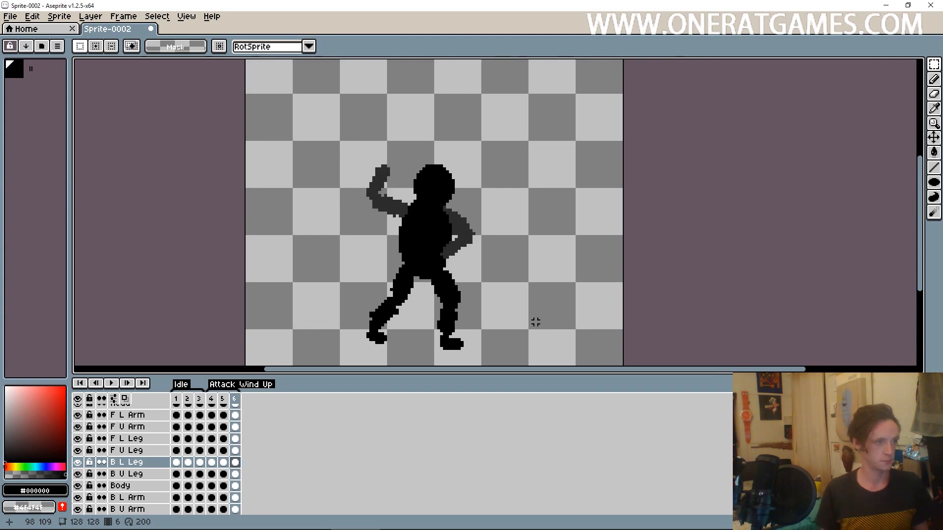
key(Return)
scroll(192, 232, down, 1)
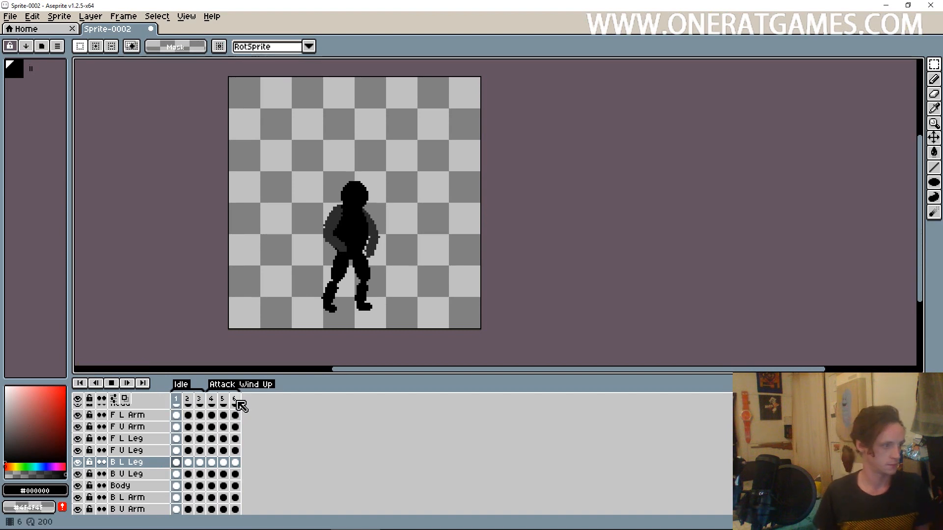
click(111, 383)
Step: Insert a copy of frame 6 directly after it as frame 7 and edit the end frame of the Attack Wind Up tag
click(235, 400)
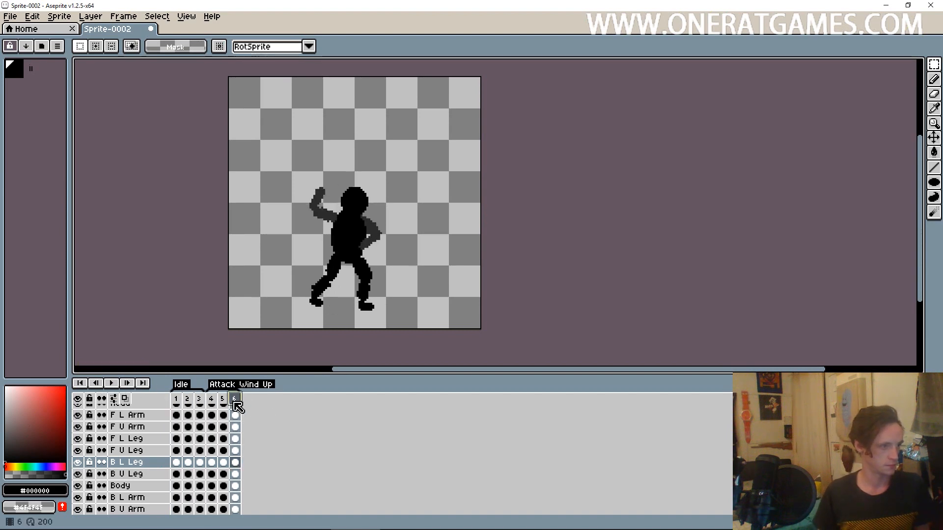
key(alt+n)
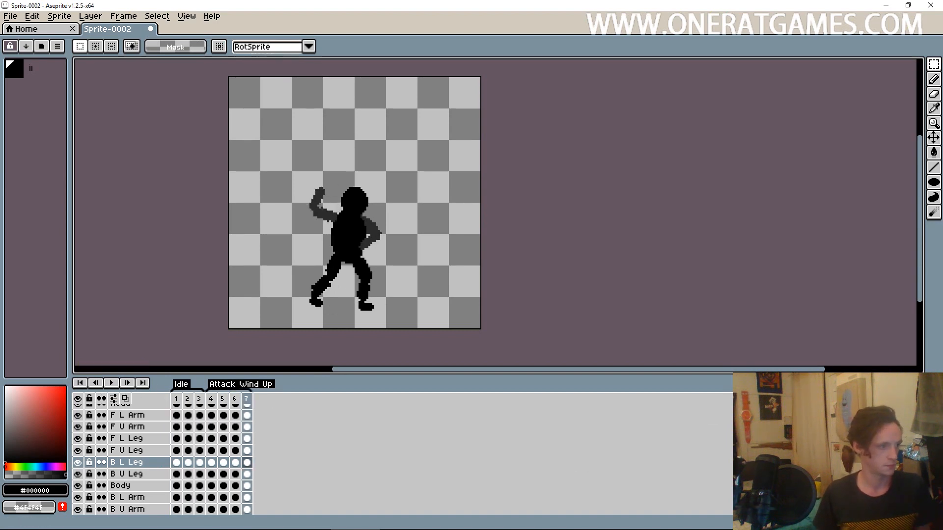
double_click(241, 385)
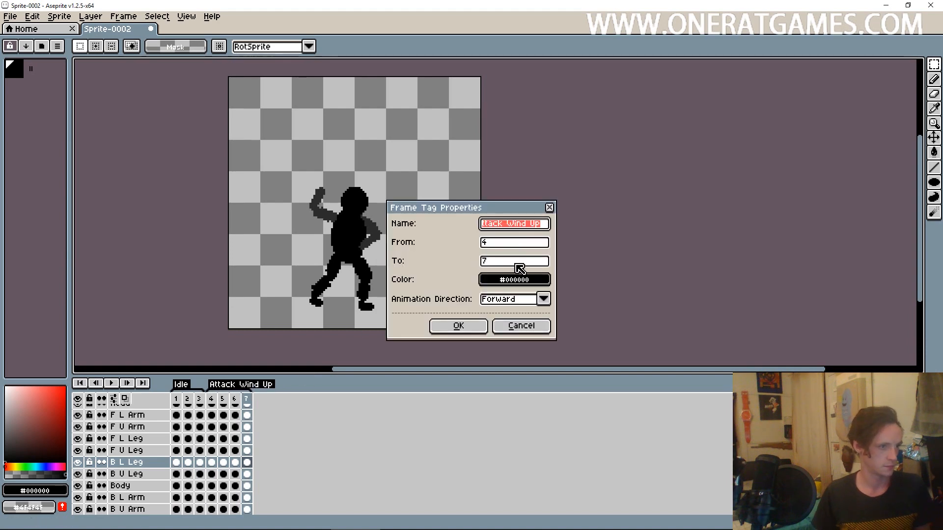
click(520, 268)
key(Return)
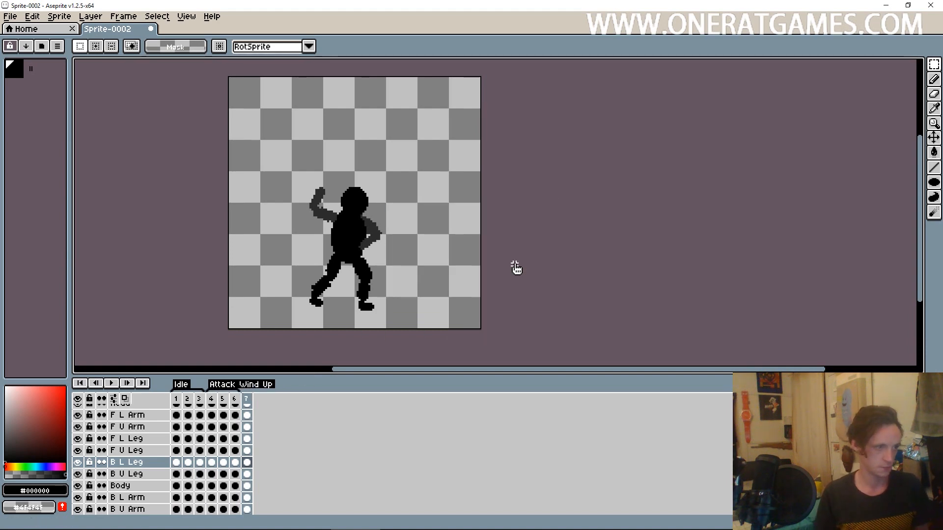
Step: In frame 7, rotate the torso about 10° clockwise into a forward lean and nudge it back over the hips
click(934, 137)
scroll(337, 244, up, 1)
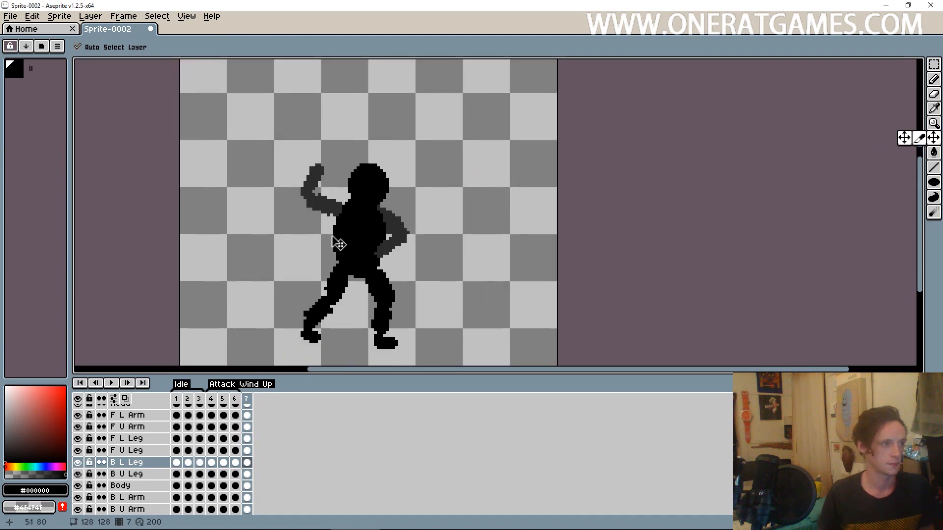
click(369, 248)
key(ctrl+t)
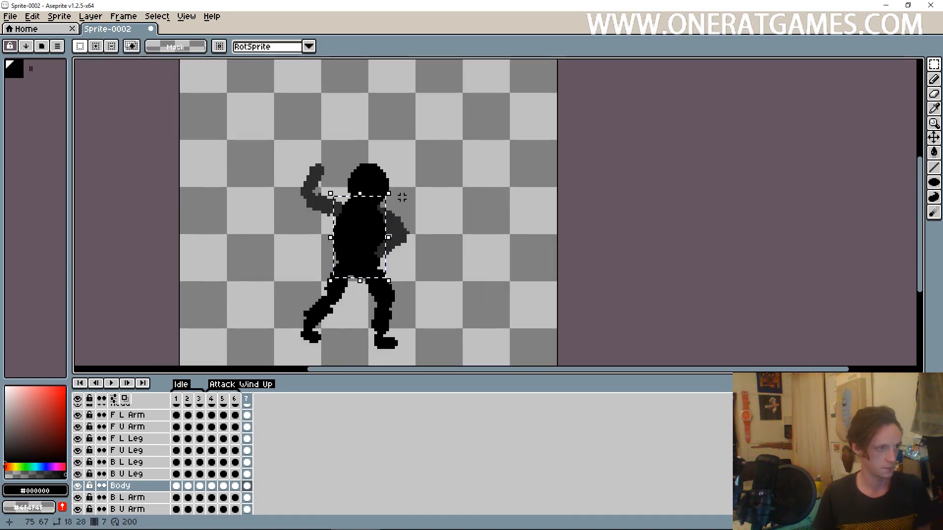
drag(401, 198, 412, 202)
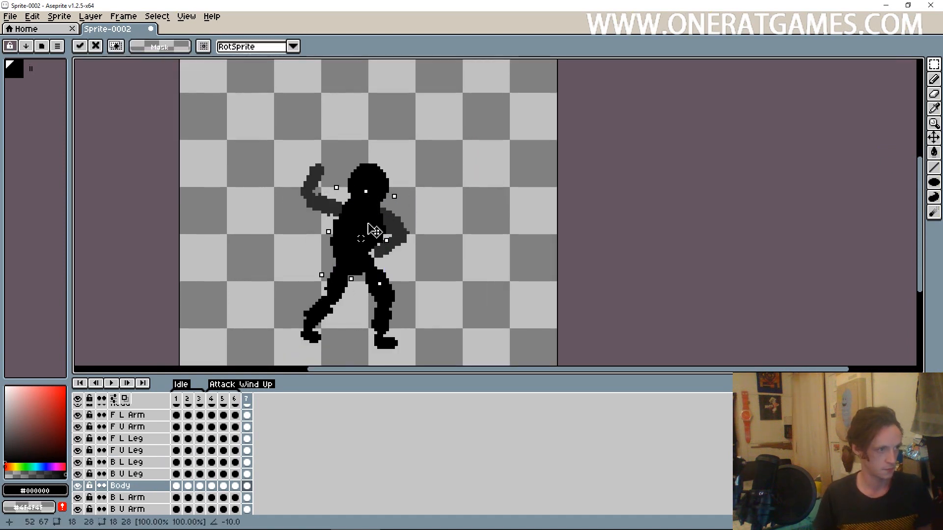
drag(368, 224, 371, 222)
click(496, 203)
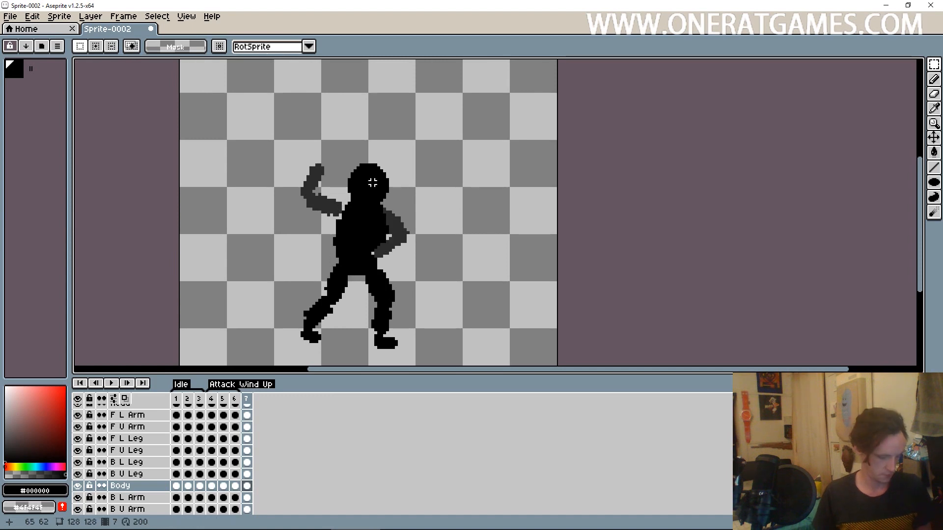
Step: Shift the head about 4 pixels forward and move the back upper and lower arm forward to follow the leaning torso
key(v)
drag(375, 185, 390, 189)
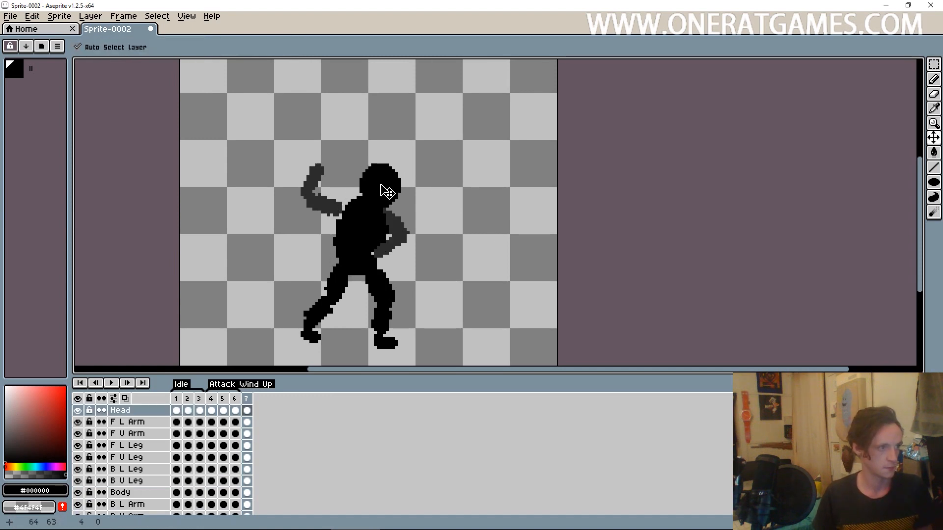
drag(401, 227, 407, 230)
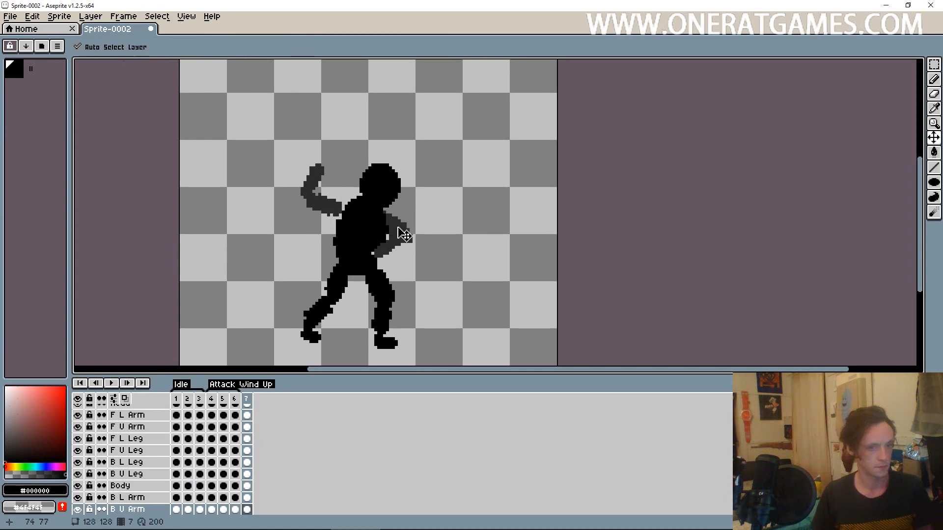
mouse_move(391, 253)
mouse_down()
mouse_move(399, 265)
mouse_move(396, 257)
mouse_up()
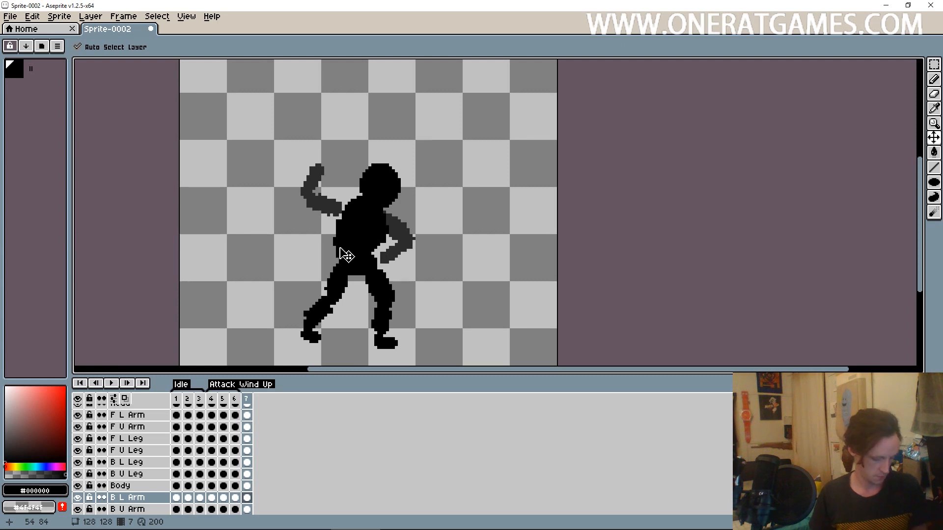
Step: Touch up the Body layer in frame 7 with the Pencil tool in black
click(361, 249)
key(i)
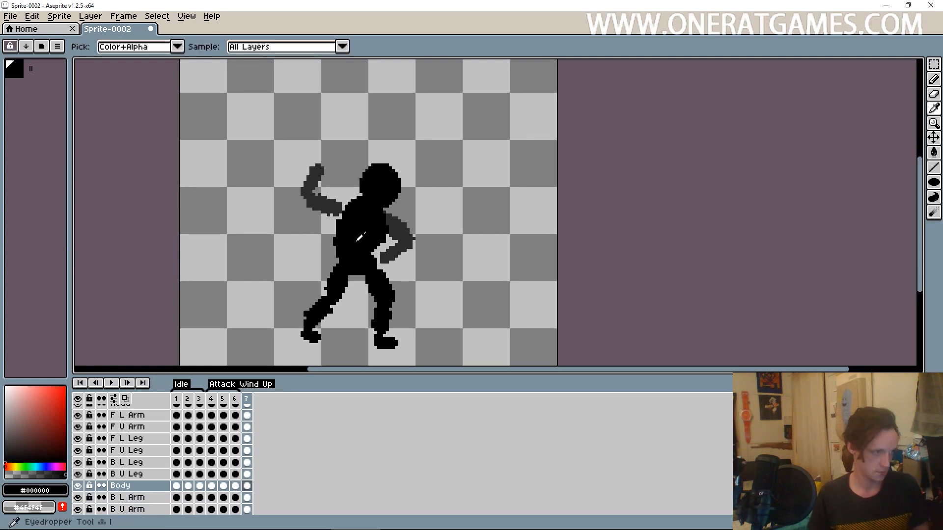
key(b)
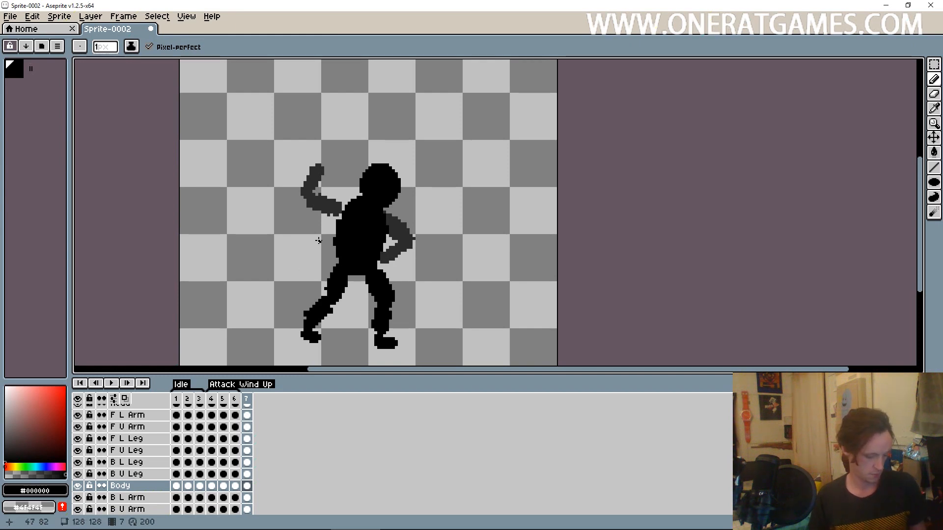
Step: Move the front upper arm from behind the character onto the upper torso in frame 7
key(v)
drag(328, 209, 365, 222)
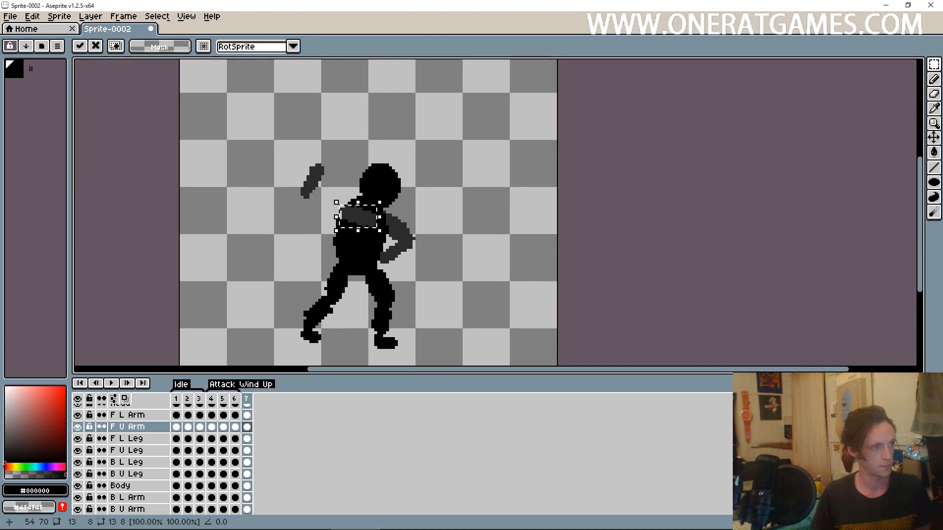
click(302, 218)
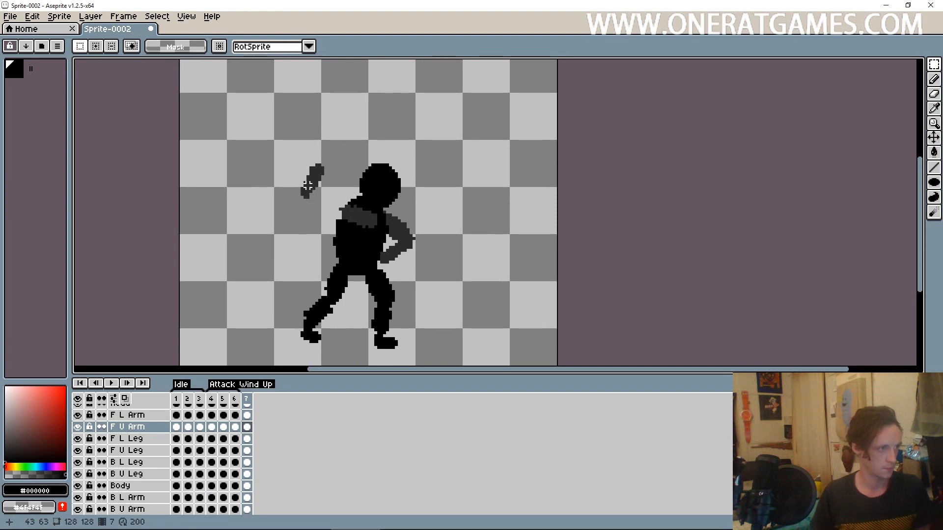
Step: Rotate the front forearm about 78° clockwise, place it in front of the chest, and nudge the upper arm forward to meet it
ctrl+click(317, 178)
key(ctrl+t)
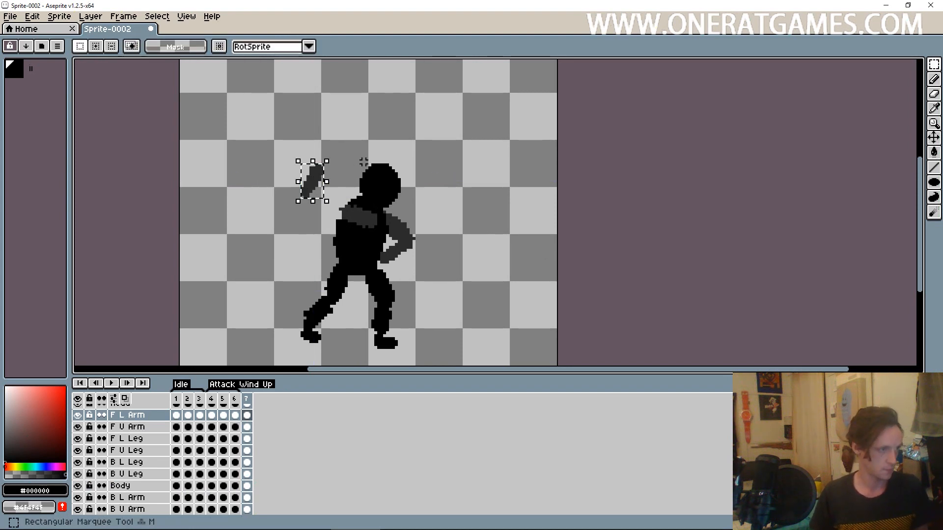
drag(336, 153, 388, 206)
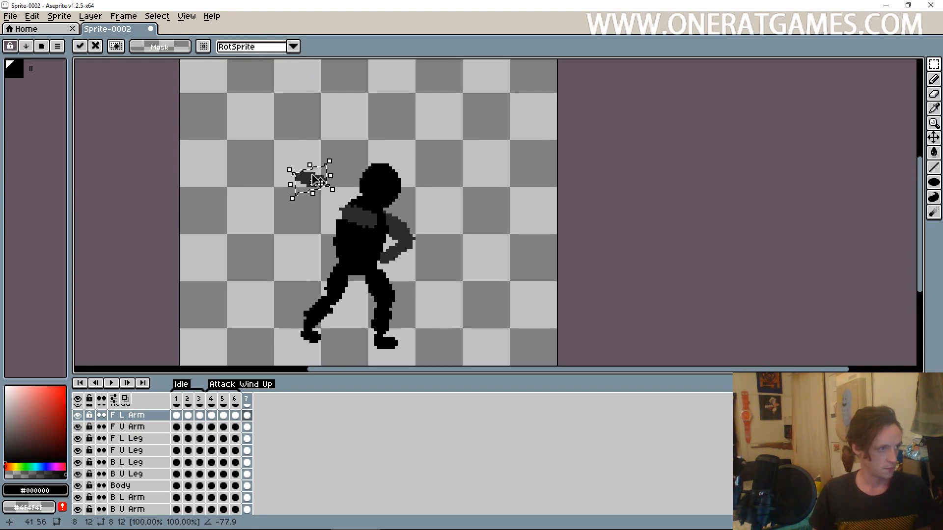
drag(317, 184, 411, 224)
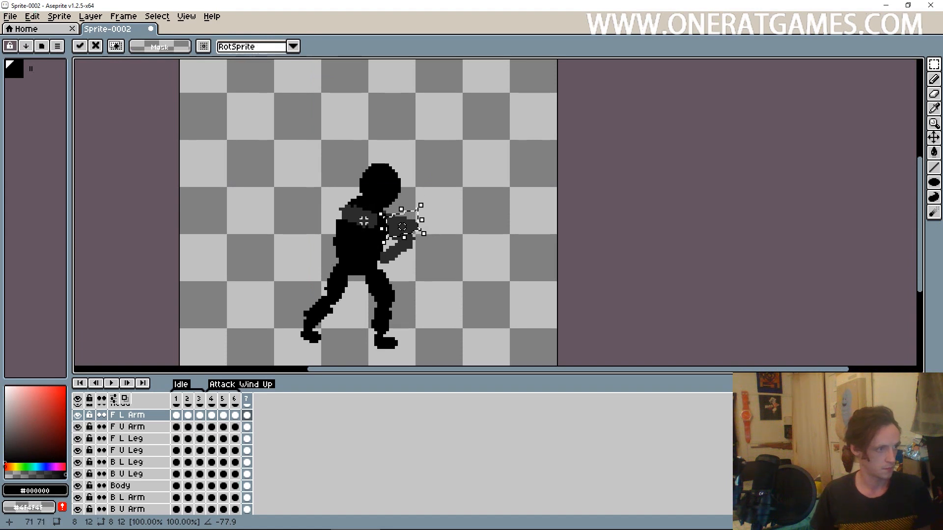
click(256, 218)
key(v)
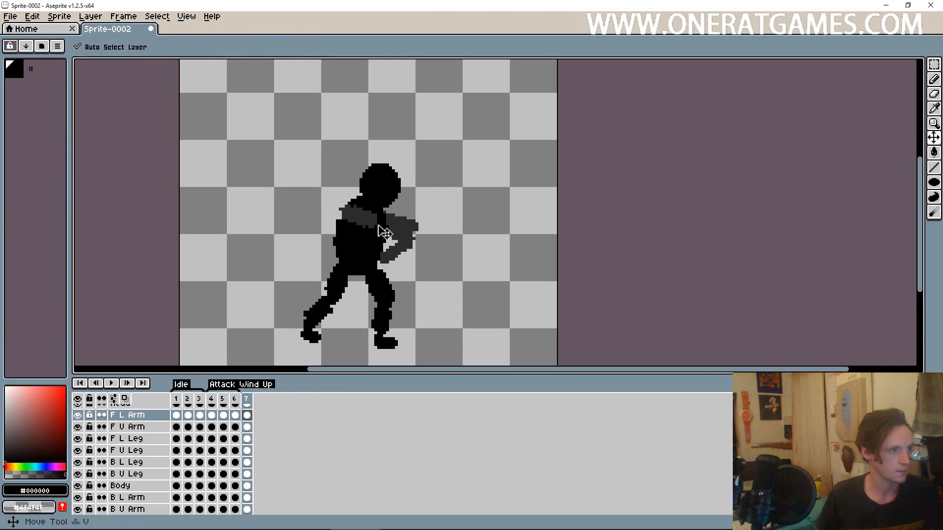
drag(372, 226, 379, 228)
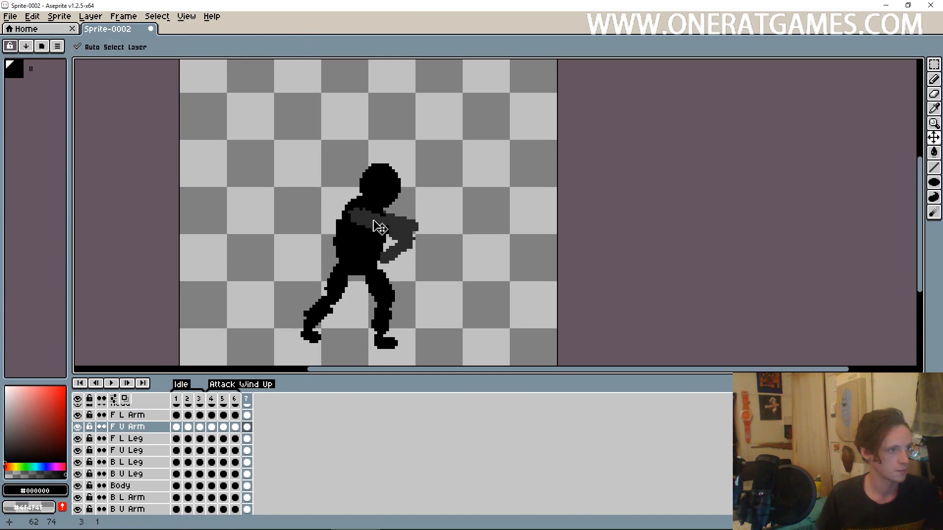
Step: Move the back forearm about 9 pixels back and 3 down, and reposition the back upper arm below the extended front arm
click(406, 241)
drag(397, 266, 374, 271)
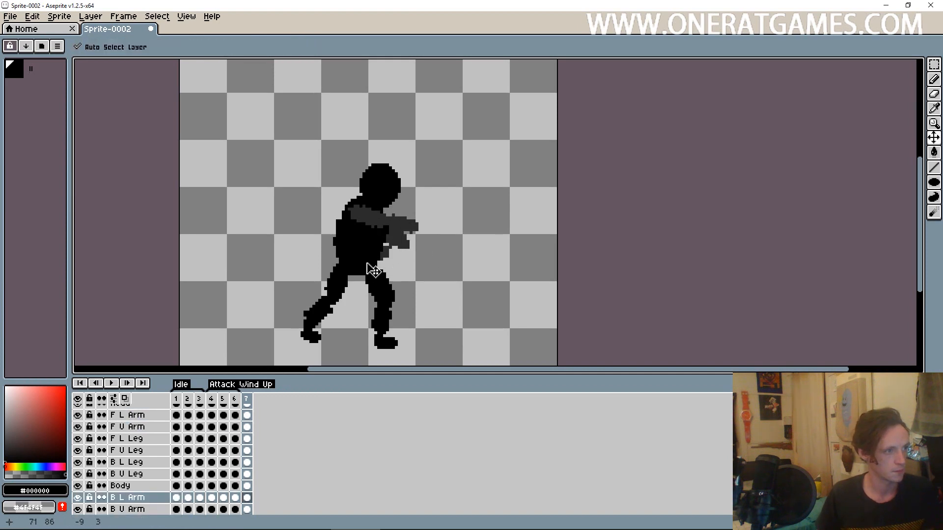
drag(399, 232, 404, 249)
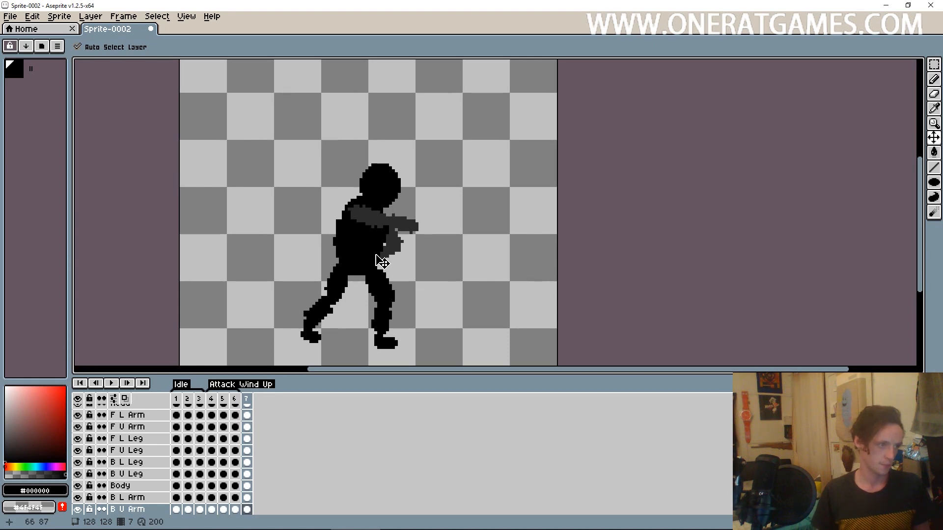
key(Return)
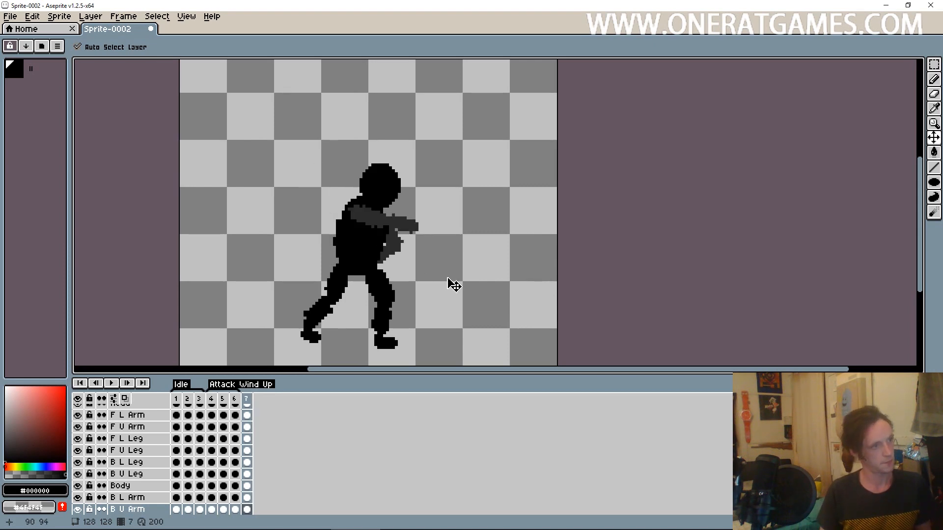
Step: Nudge the front upper leg about 1 pixel forward and up in frame 7, comparing the pose with frame 6
click(325, 310)
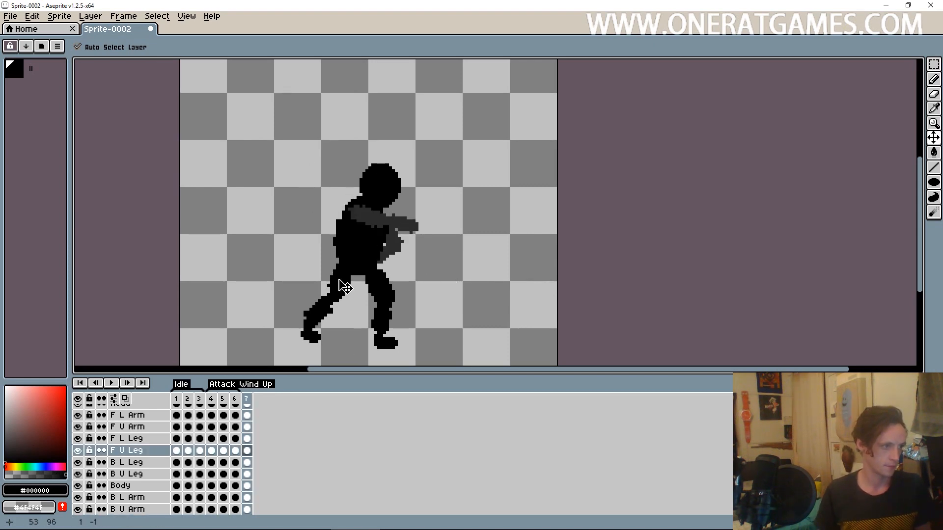
drag(324, 310, 328, 314)
key(Left)
key(Right)
key(Left)
key(Right)
Step: Nudge the back upper leg about 1 pixel forward in frame 7 and compare the back leg with frame 6
click(387, 294)
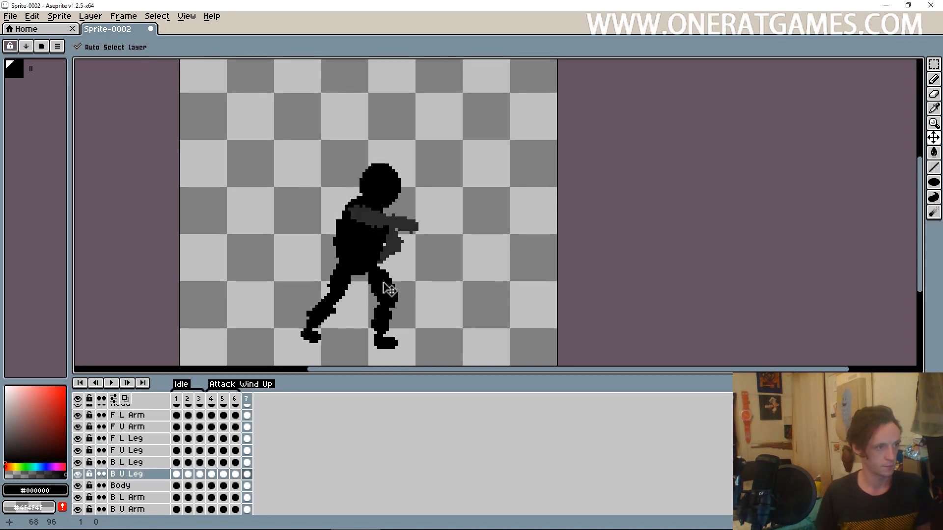
click(391, 344)
key(Left)
key(Right)
key(Left)
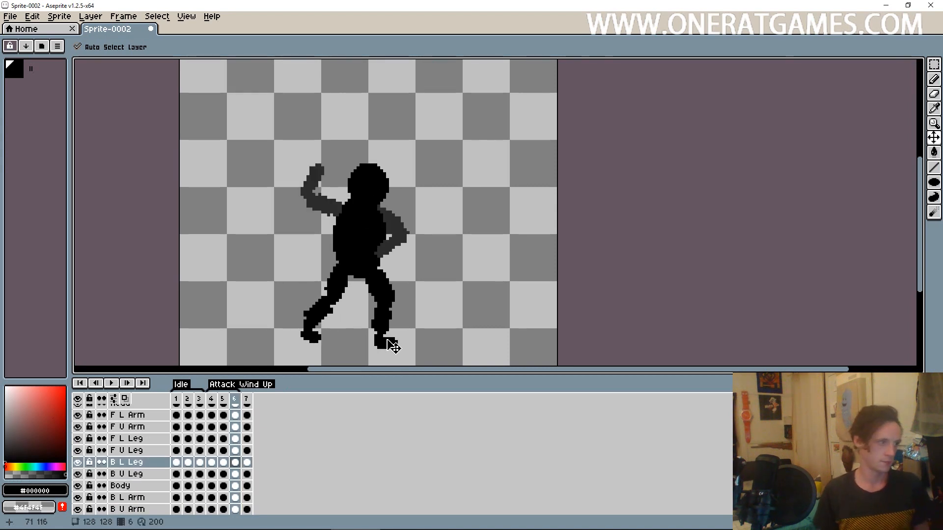
Step: Set playback to play all frames ignoring tags and play the whole animation
click(248, 400)
click(236, 400)
right_click(113, 385)
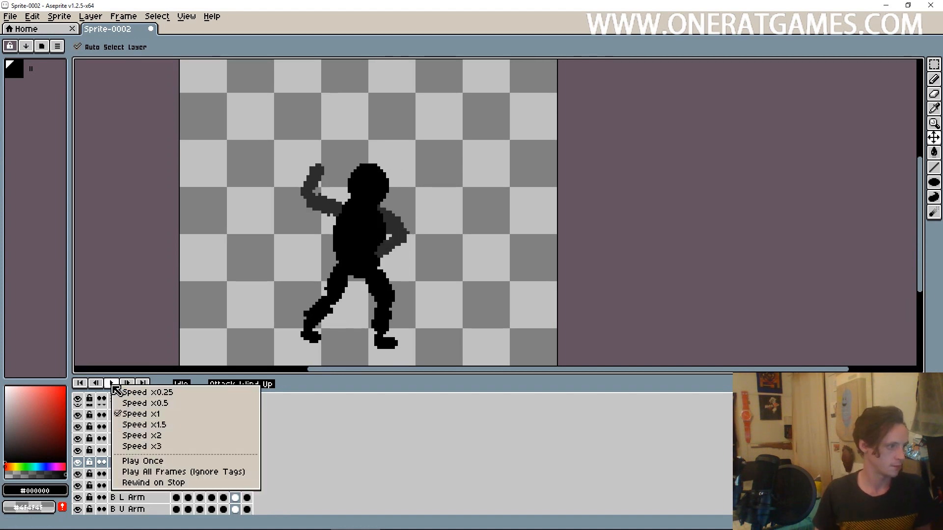
click(147, 472)
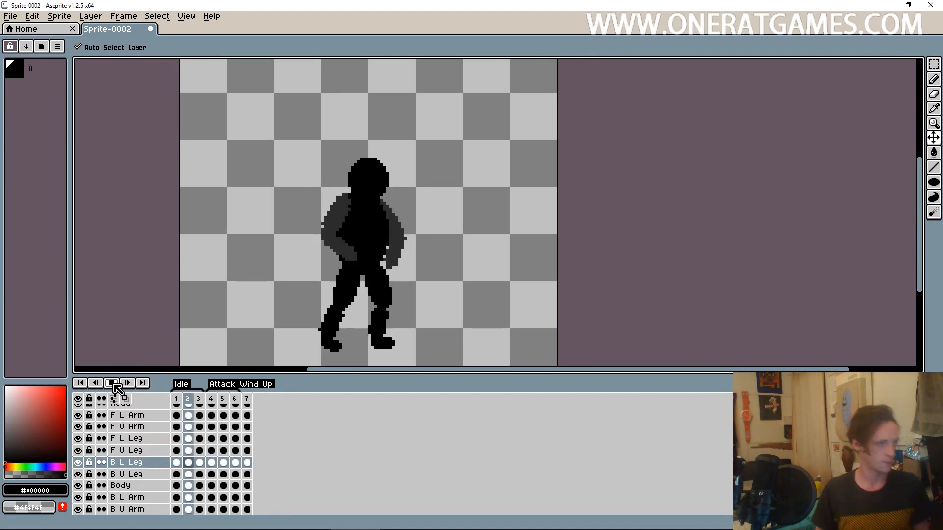